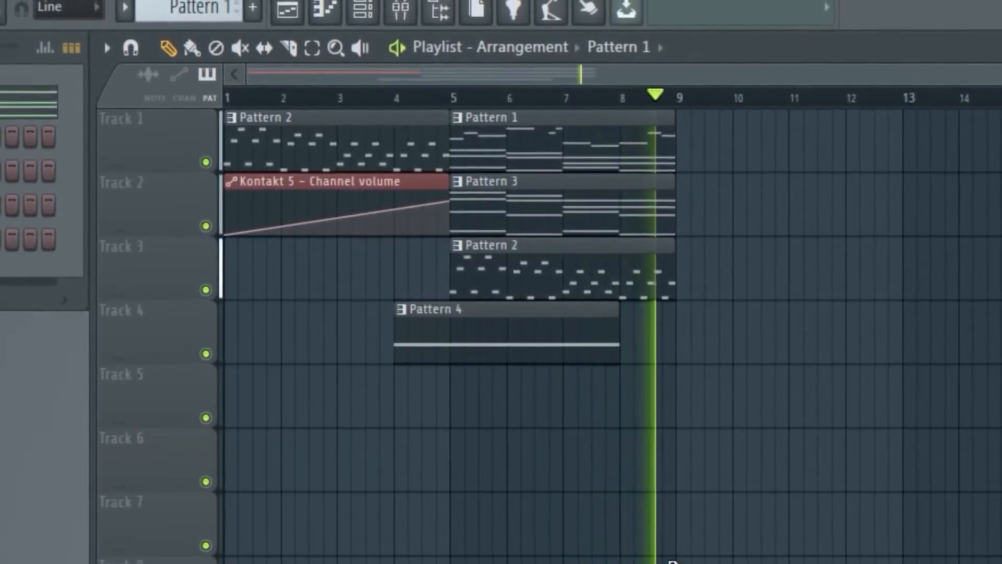
key("space")
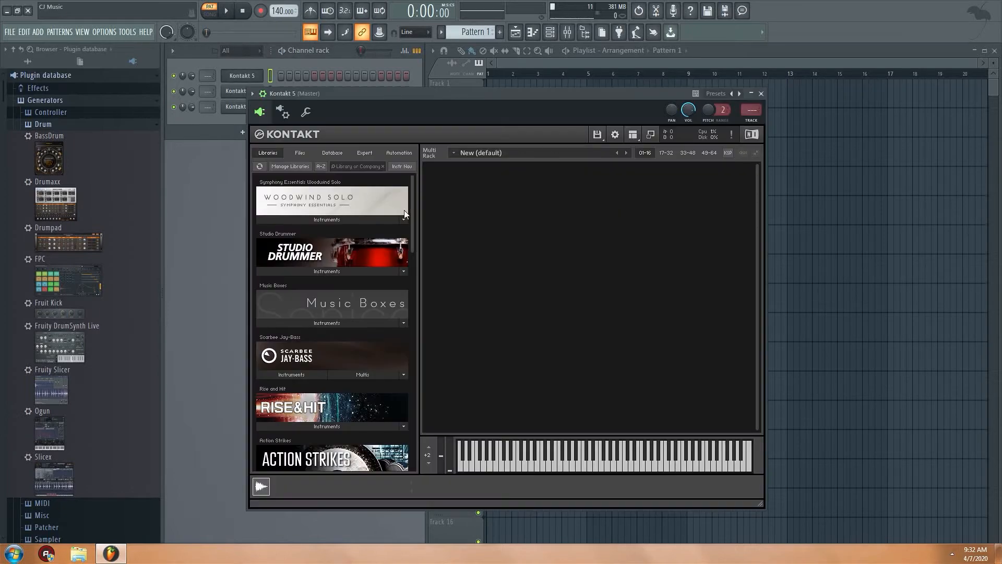
- Load Kalimba.nki from the Metallophones folder of the Kontakt Factory Library into the Kontakt rack
scroll(413, 234, "down", 1)
scroll(417, 200, "up", 1)
left_click_drag(412, 235, 416, 351)
scroll(412, 328, "down", 2)
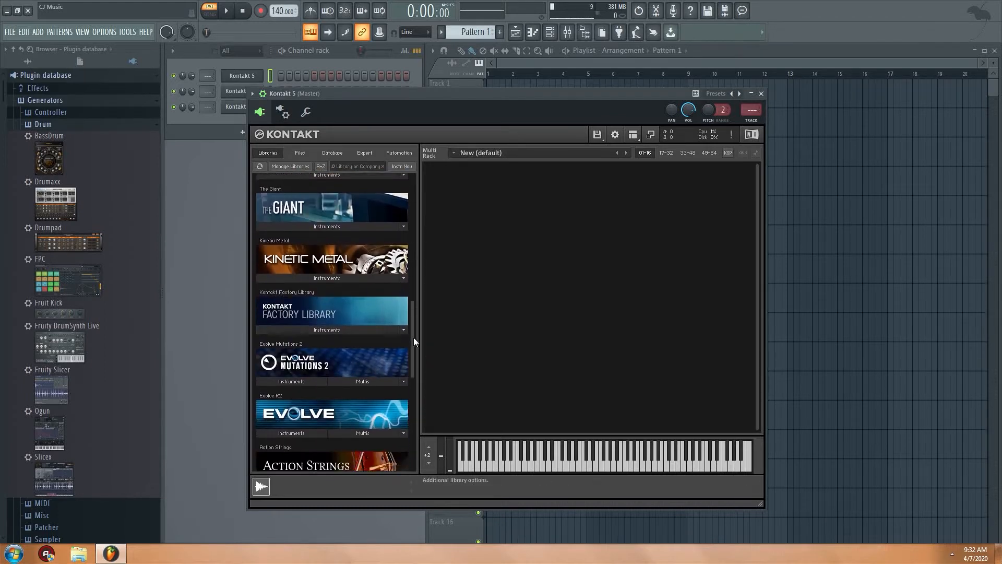
left_click(329, 324)
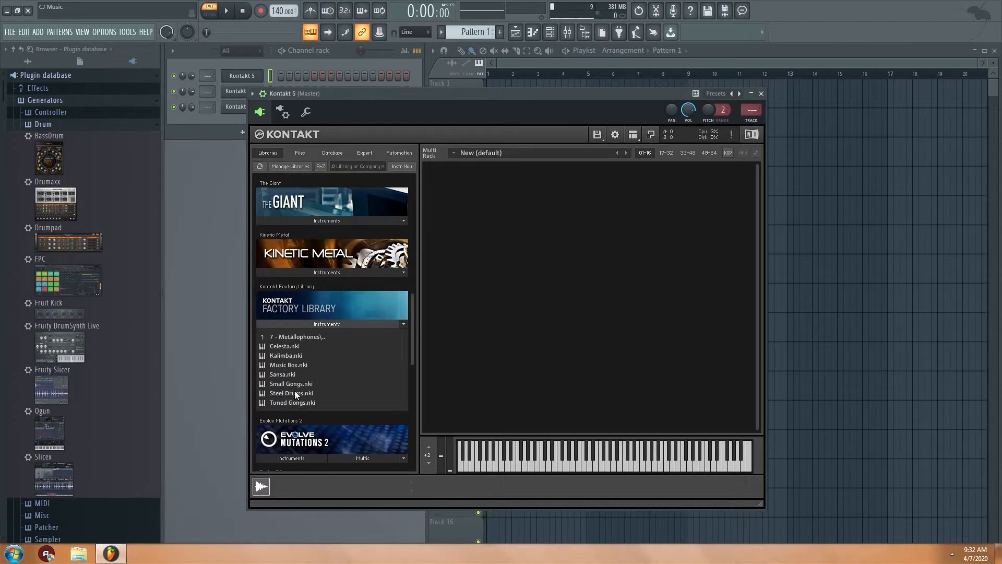
double_click(286, 355)
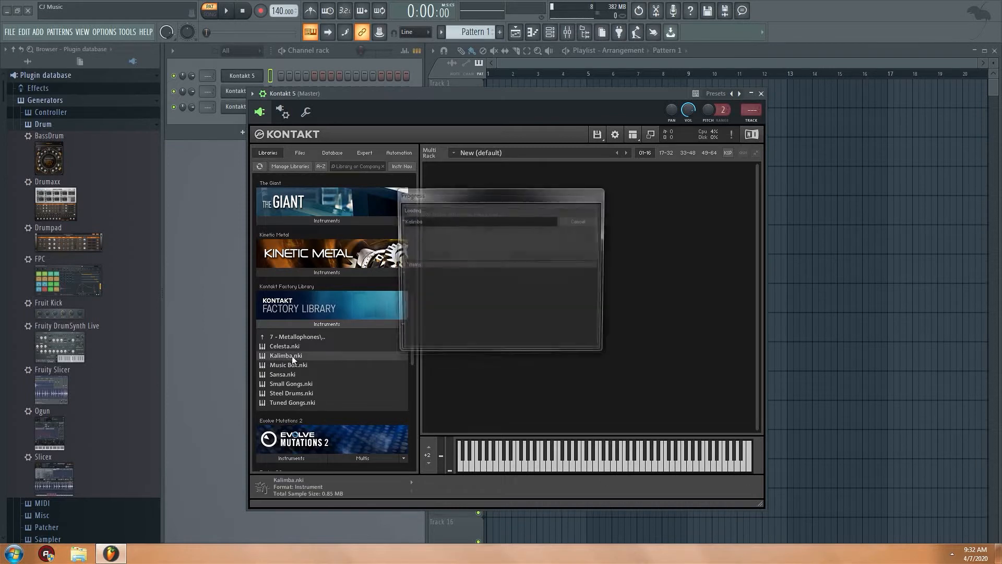
scroll(408, 326, "up", 10)
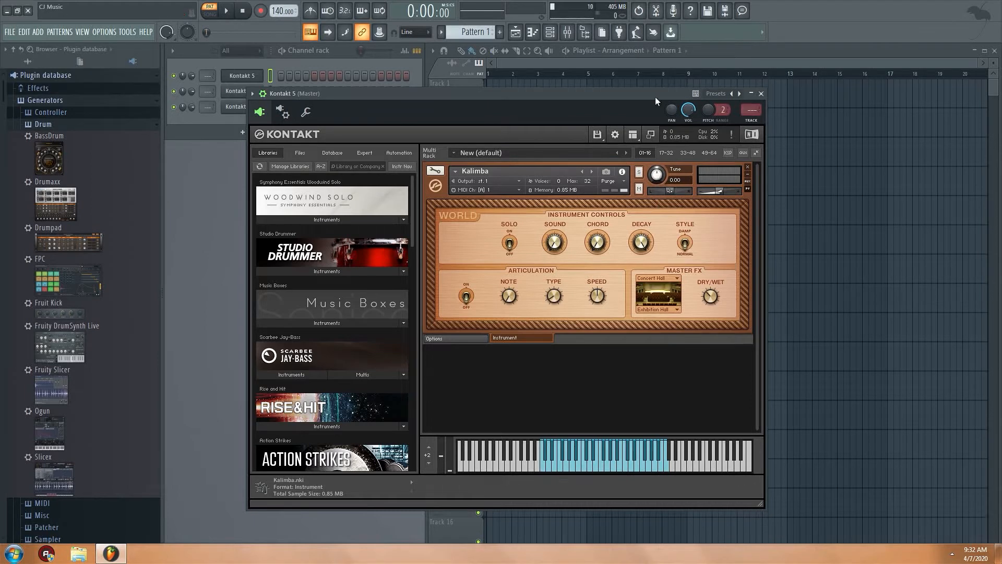
left_click_drag(655, 96, 645, 94)
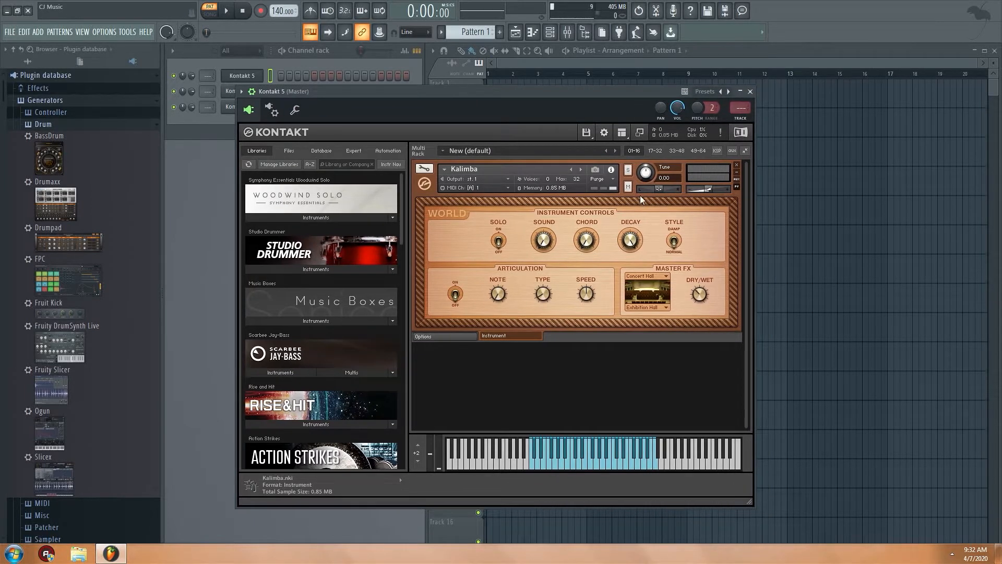
- Play a few test notes on the Kalimba and close the instrument window
key("e")
key("r")
key("t")
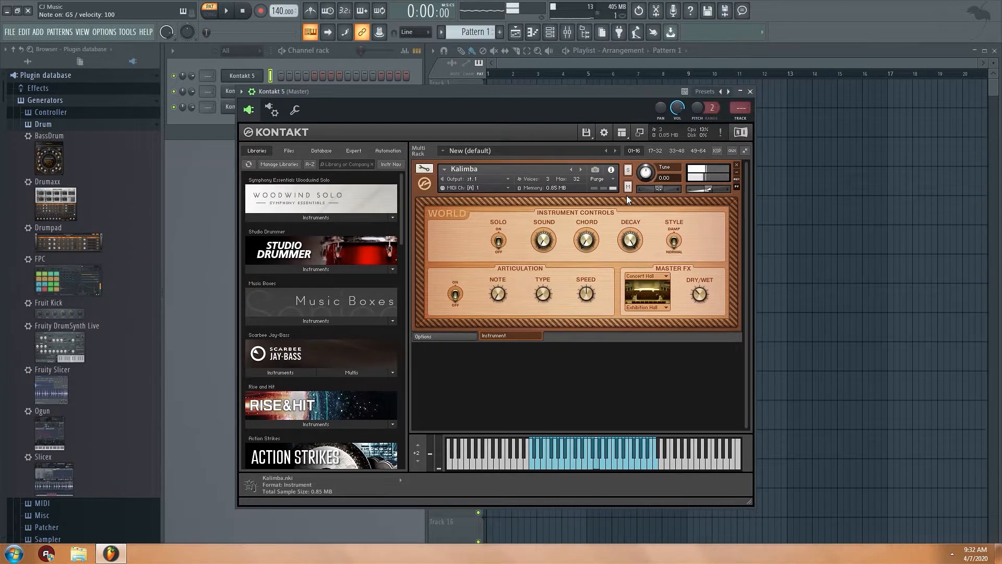
key("q")
left_click(750, 92)
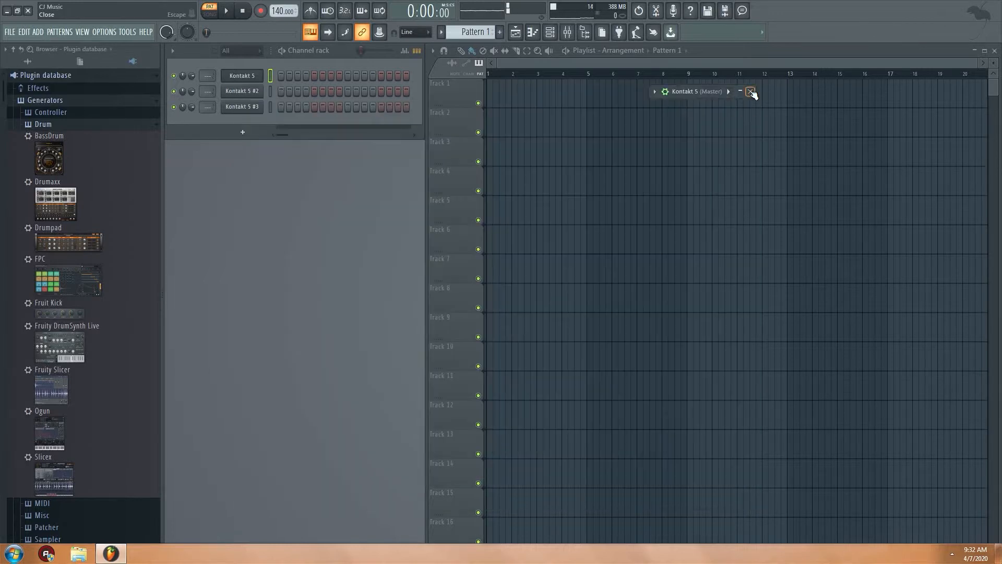
- Route the first Kontakt 5 channel to mixer insert 1 and load Fruity Parametric EQ 2 in its first effect slot
left_click_drag(207, 77, 208, 72)
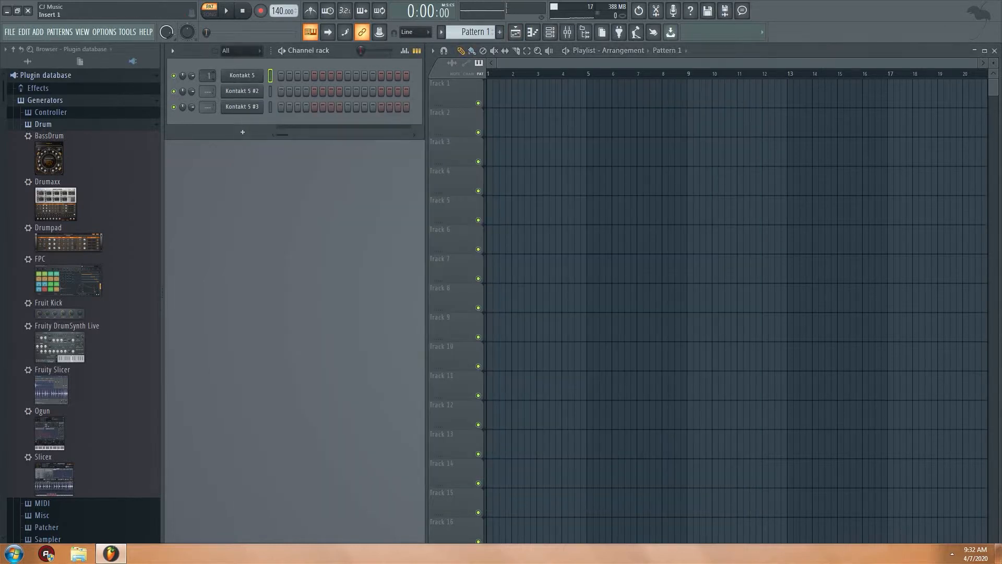
left_click(567, 32)
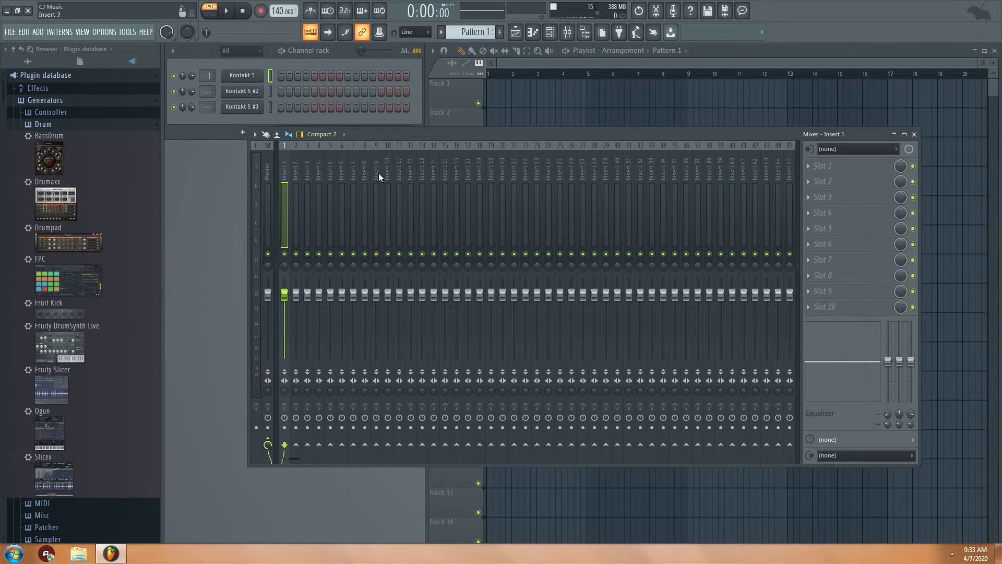
left_click(827, 165)
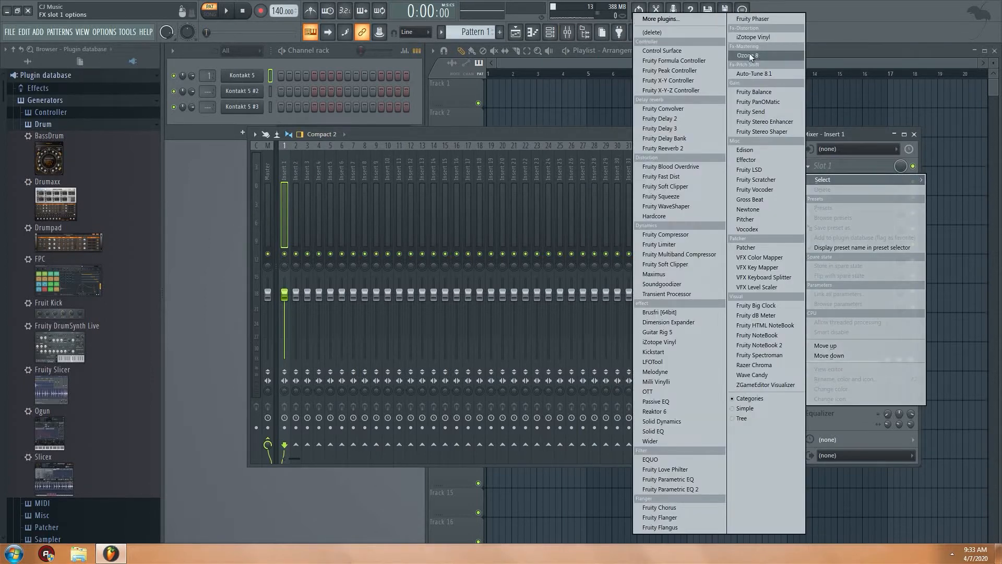
left_click(673, 488)
- Boost the treble by raising band 7 of the parametric EQ, and close the EQ
left_click_drag(412, 237, 407, 210)
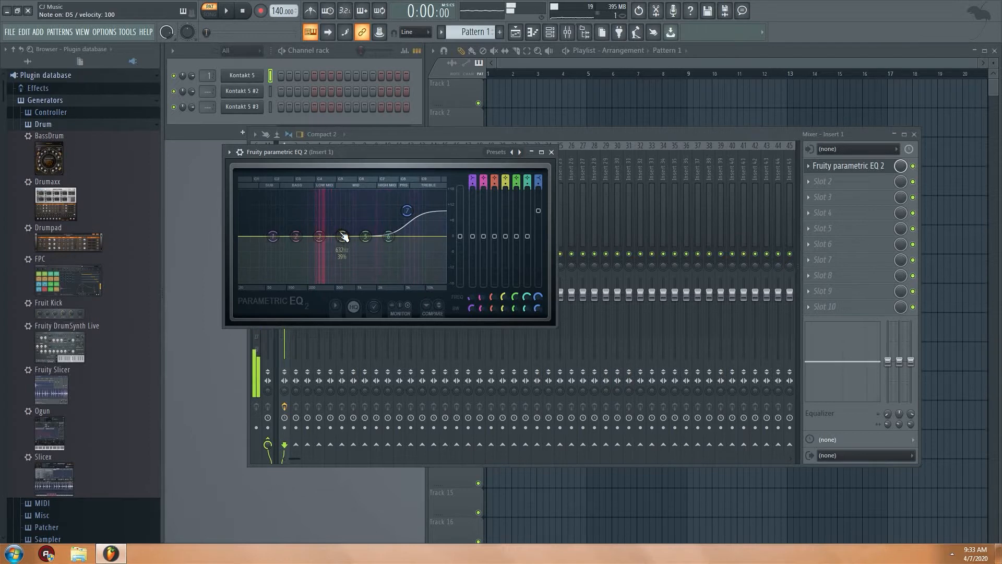
left_click(551, 153)
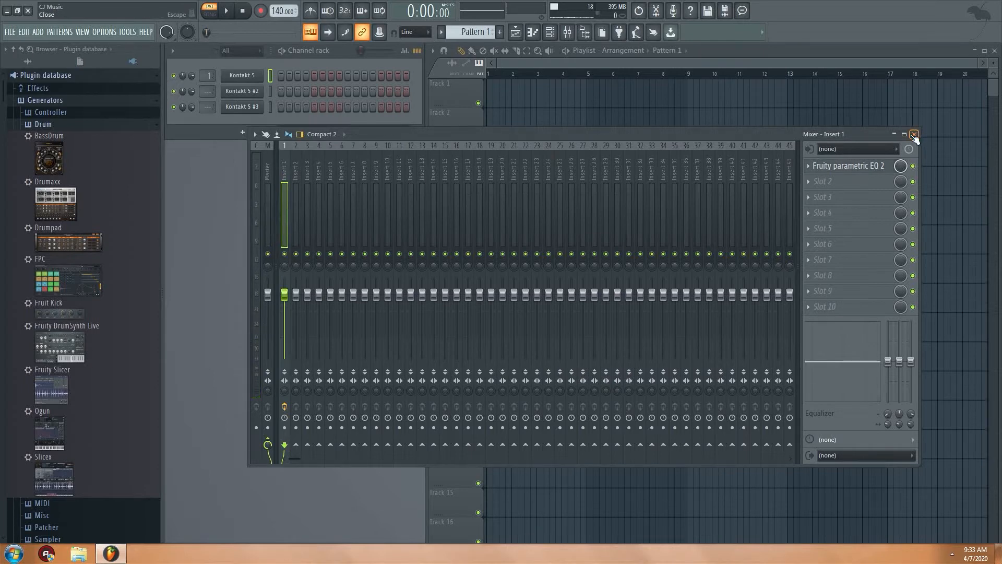
left_click(851, 168)
left_click_drag(354, 163, 471, 185)
mouse_move(459, 264)
left_mouse_down()
mouse_move(458, 252)
mouse_move(470, 280)
mouse_move(462, 300)
mouse_move(428, 294)
mouse_move(454, 253)
mouse_move(472, 284)
mouse_move(458, 274)
left_mouse_up()
right_click(468, 287)
left_click(490, 300)
right_click(459, 274)
left_click(475, 288)
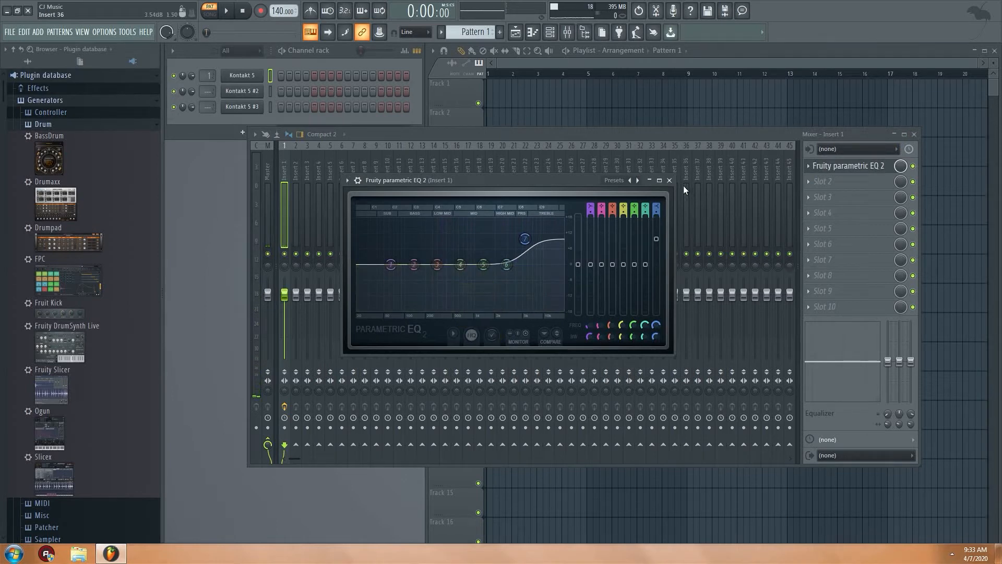
left_click(669, 180)
- Close the mixer, open the piano roll for the first Kontakt 5 channel and audition a range of its pitches
left_click(914, 135)
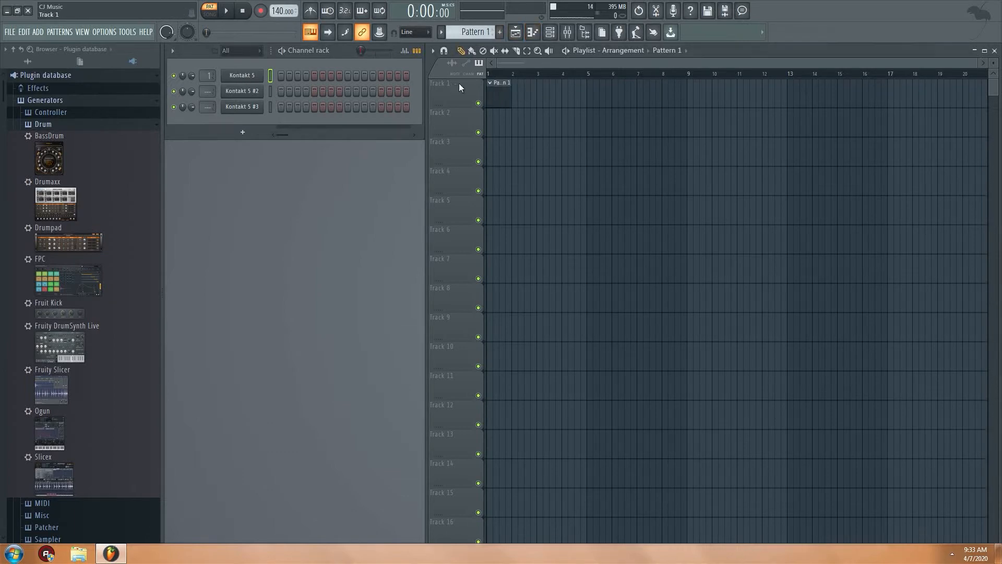
left_click(533, 33)
left_click_drag(197, 123, 183, 412)
scroll(194, 311, "down", 3)
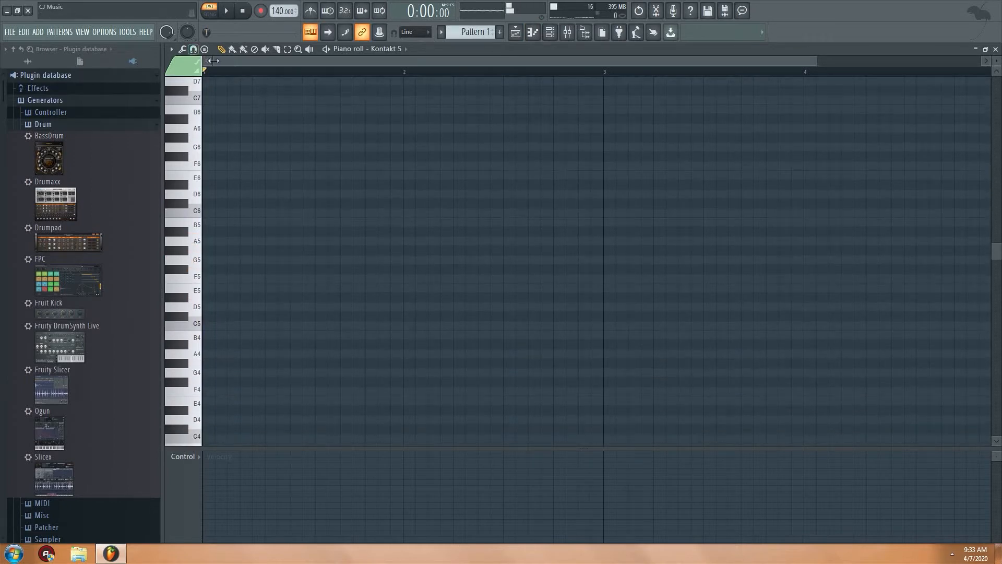
left_click_drag(197, 175, 197, 274)
scroll(205, 220, "down", 1)
left_click_drag(196, 210, 199, 255)
- Draw a one-bar chord in bar 1 with the notes A5, F5 and A4
left_click(206, 185)
left_click_drag(213, 185, 407, 188)
left_click_drag(261, 184, 260, 213)
left_click(207, 251)
left_click_drag(205, 307, 197, 297)
right_click(208, 307)
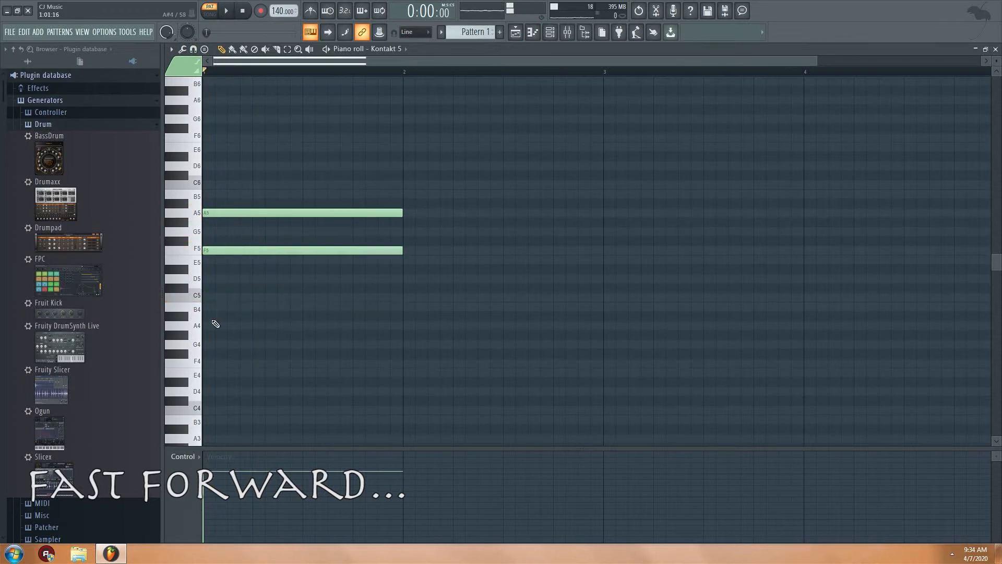
left_click(211, 325)
mouse_move(206, 250)
left_mouse_down()
mouse_move(209, 260)
mouse_move(214, 250)
left_mouse_up()
- Try out several candidate notes at the start of bar 2
left_click_drag(407, 253, 407, 185)
right_click(409, 184)
left_click_drag(405, 224, 402, 187)
left_click_drag(404, 223, 403, 235)
mouse_move(405, 279)
left_mouse_down()
mouse_move(404, 298)
mouse_move(424, 279)
left_mouse_up()
key("space")
key("space")
key("space")
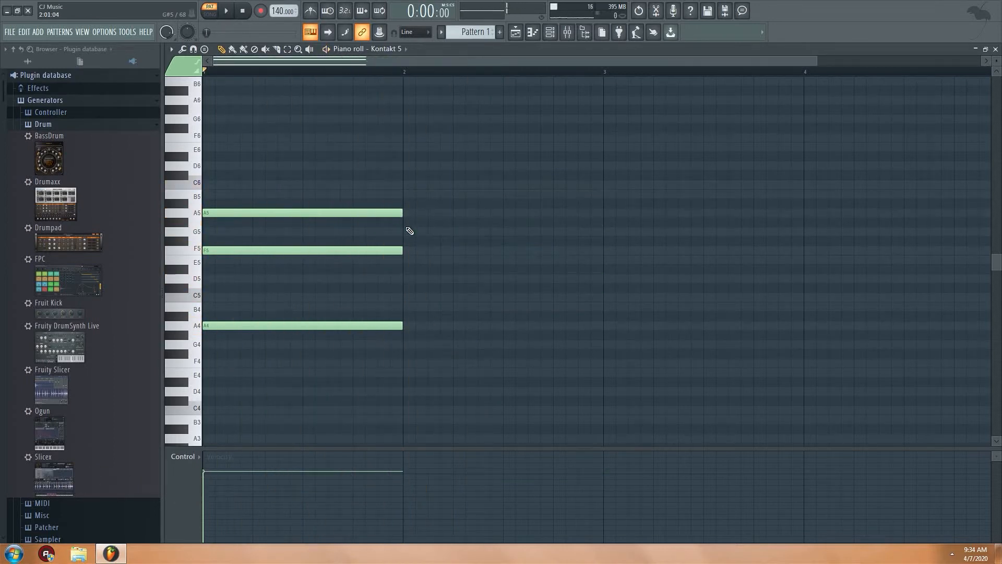
- Draw a one-bar chord in bar 2 with the notes G5, E5 and G4, and play both chords
left_click(406, 230)
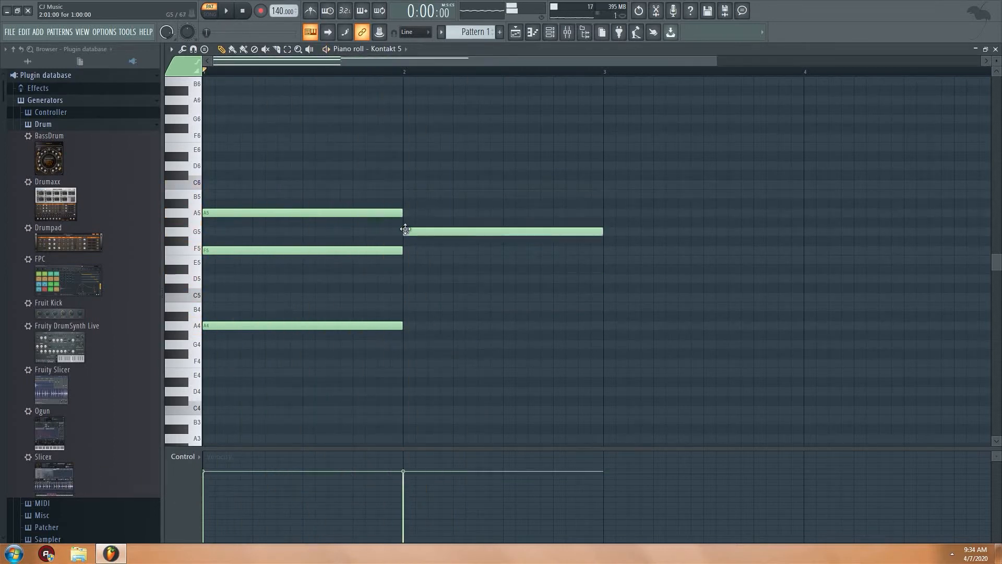
left_click(404, 259)
left_click(405, 344)
right_click(405, 344)
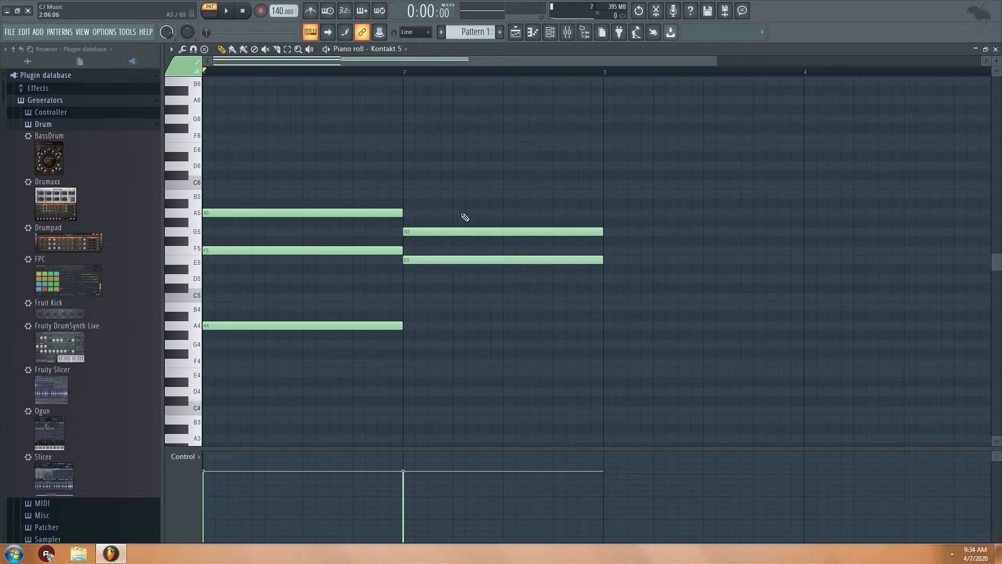
left_click(407, 297)
left_click_drag(424, 296, 435, 354)
key("space")
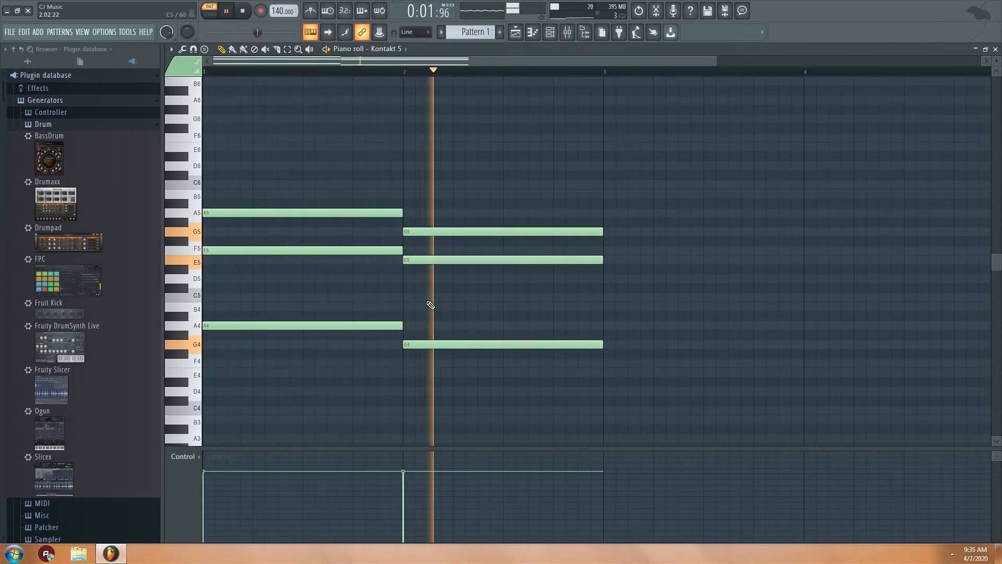
key("space")
- Set the project tempo to 75 BPM and play the chords at that speed
left_click_drag(281, 11, 281, 17)
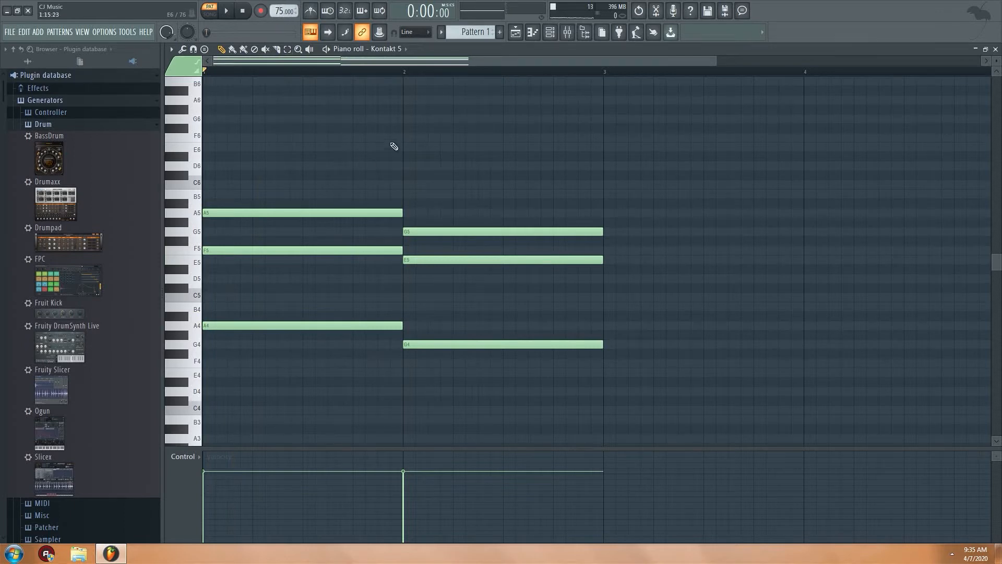
key("space")
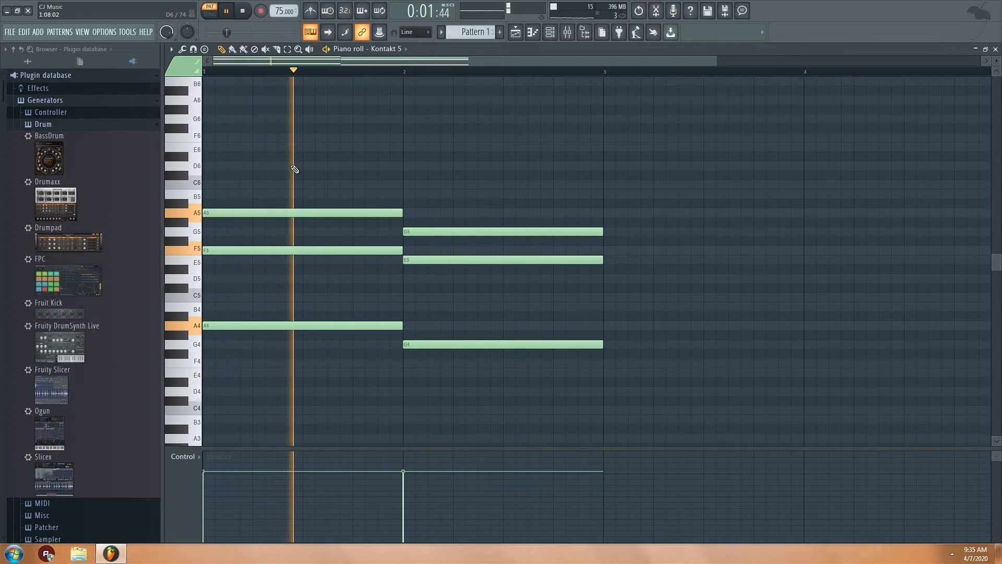
key("space")
- Start the melody above the bar 1 chord with a half-bar G6 followed by a half-bar E6
scroll(219, 152, "up", 3)
scroll(232, 170, "down", 1)
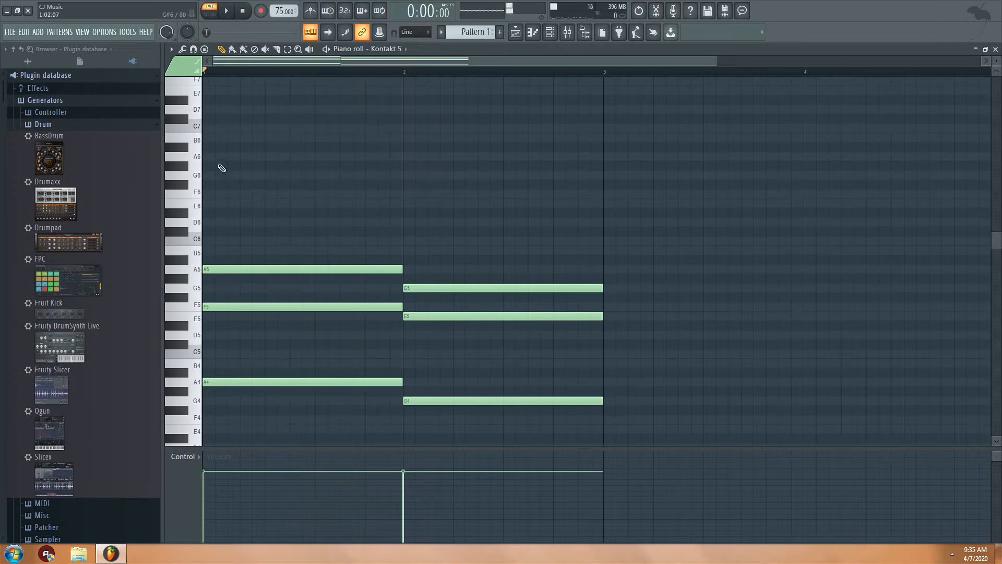
left_click(220, 156)
left_click_drag(357, 158, 302, 176)
left_click(305, 205)
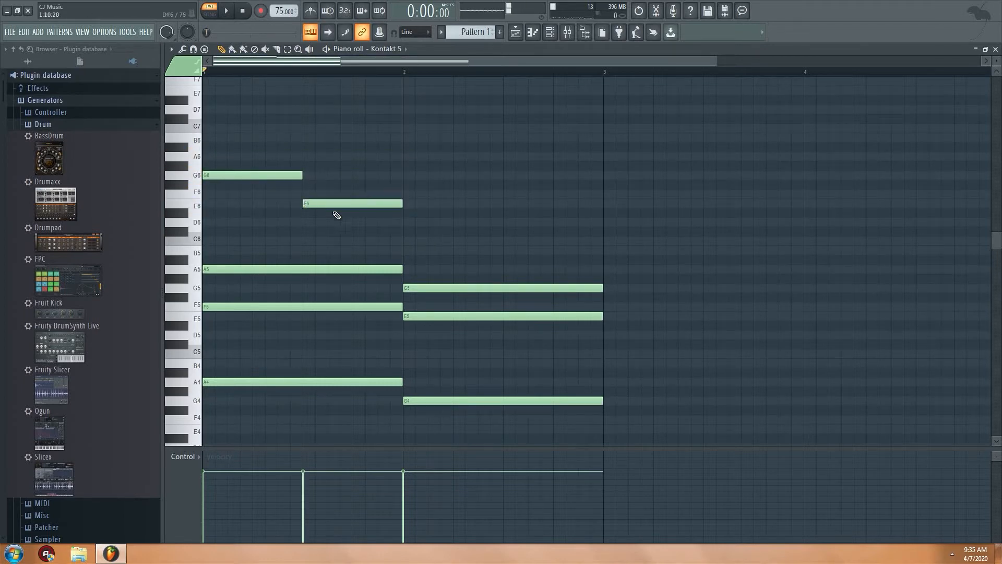
- Shorten the bar 1 E6 to a quarter bar, add a quarter-bar C7 after it, and play the result
key("space")
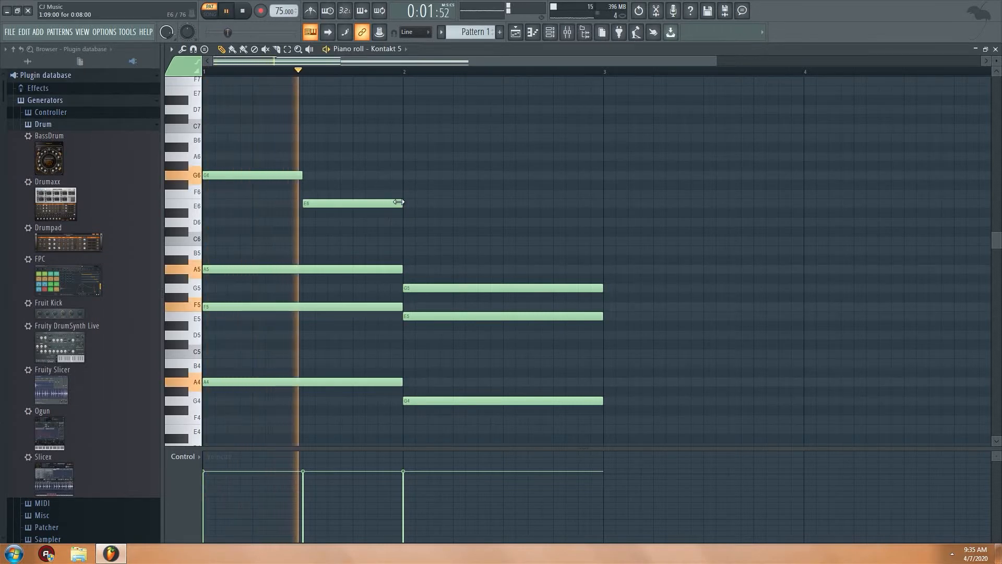
left_click_drag(400, 203, 354, 202)
key("space")
left_click_drag(362, 140, 355, 126)
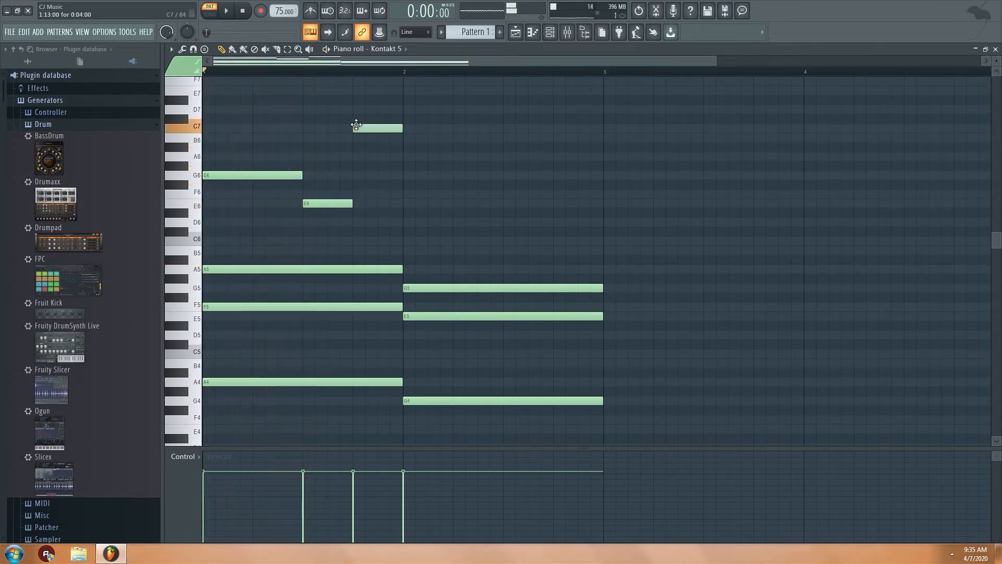
key("space")
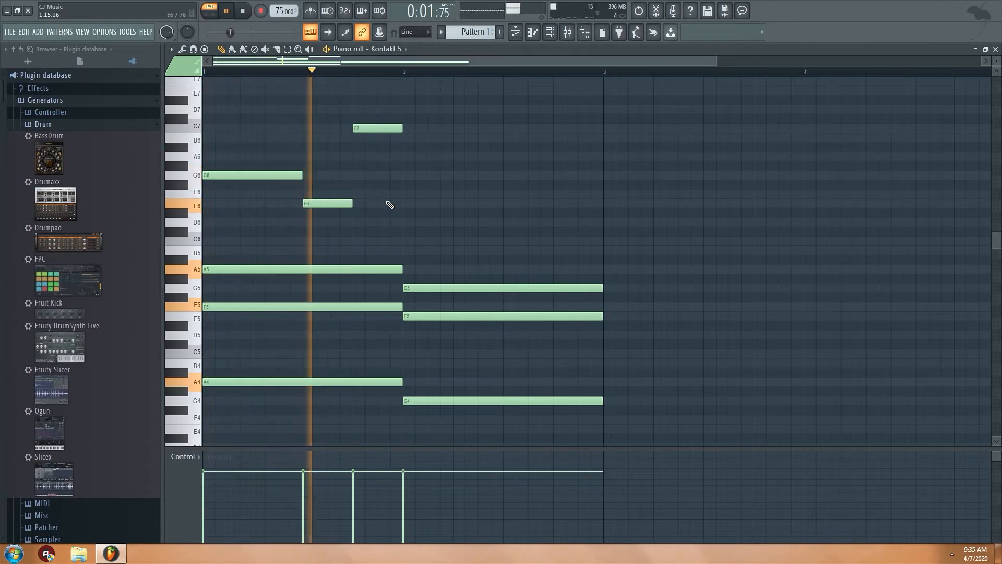
key("space")
- Continue the melody with a half-bar G6 starting bar 2, eighth-note F6 and E6 ending it, and a half-bar C6 starting bar 3
left_click(404, 176)
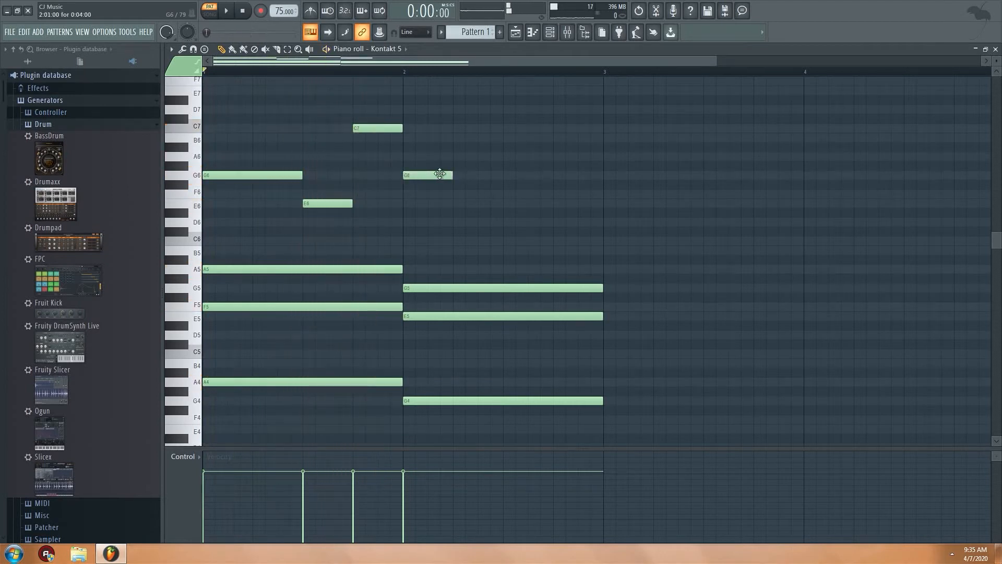
left_click_drag(450, 174, 504, 177)
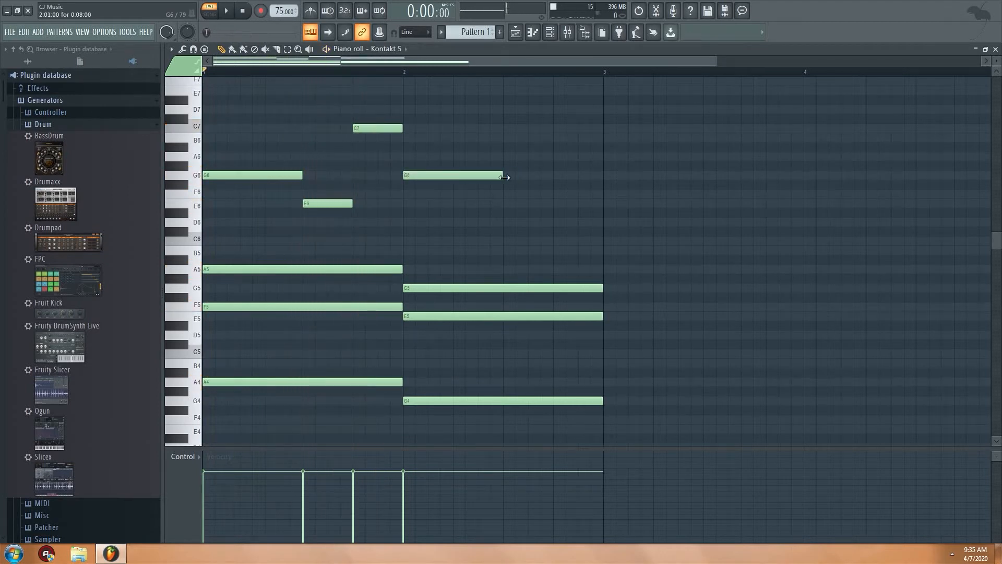
left_click(559, 194)
left_click_drag(637, 195, 578, 195)
left_click(581, 203)
left_click_drag(607, 250, 699, 236)
- Lower the velocities of the notes from bar 1 to the start of bar 3 slightly, and play the pattern
mouse_move(237, 488)
left_mouse_down()
mouse_move(245, 478)
mouse_move(360, 488)
mouse_move(604, 482)
left_mouse_up()
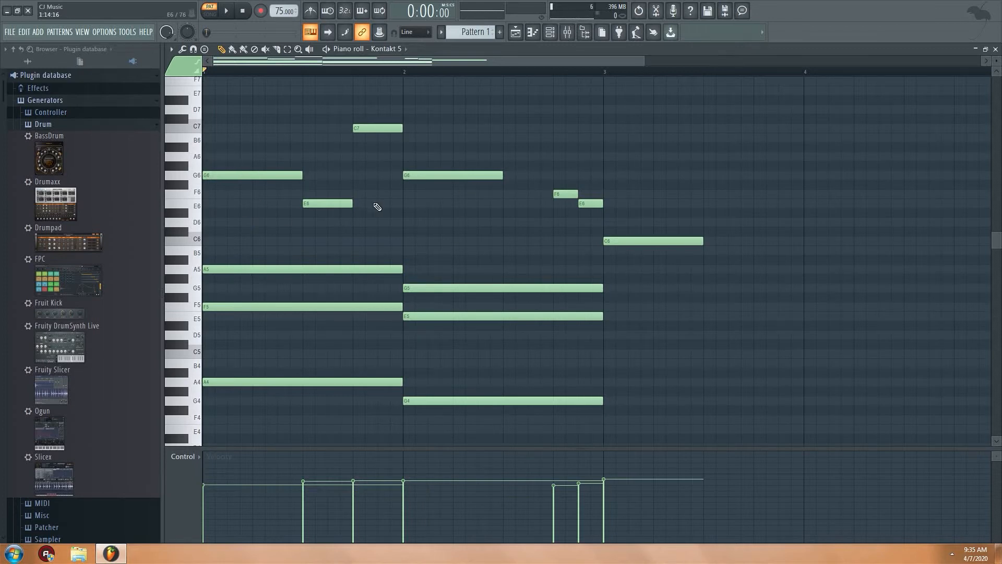
left_click(227, 17)
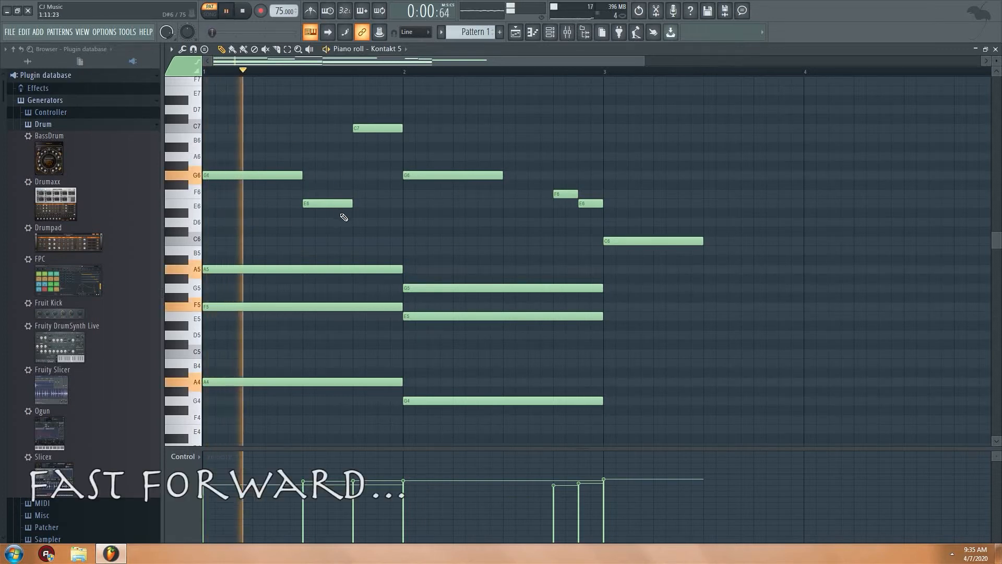
key("space")
- Try a one-bar chord of A5 and B4 in bar 3
scroll(609, 251, "down", 2)
left_click(609, 250)
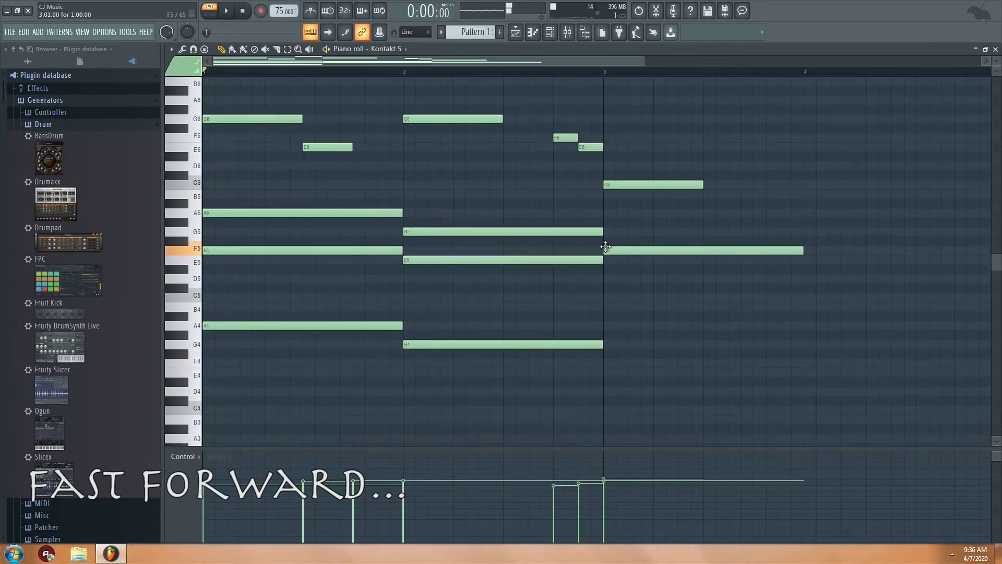
left_click(610, 278)
left_click_drag(609, 251, 610, 213)
left_click(610, 325)
key("space")
right_click(611, 325)
left_click(613, 307)
right_click(616, 277)
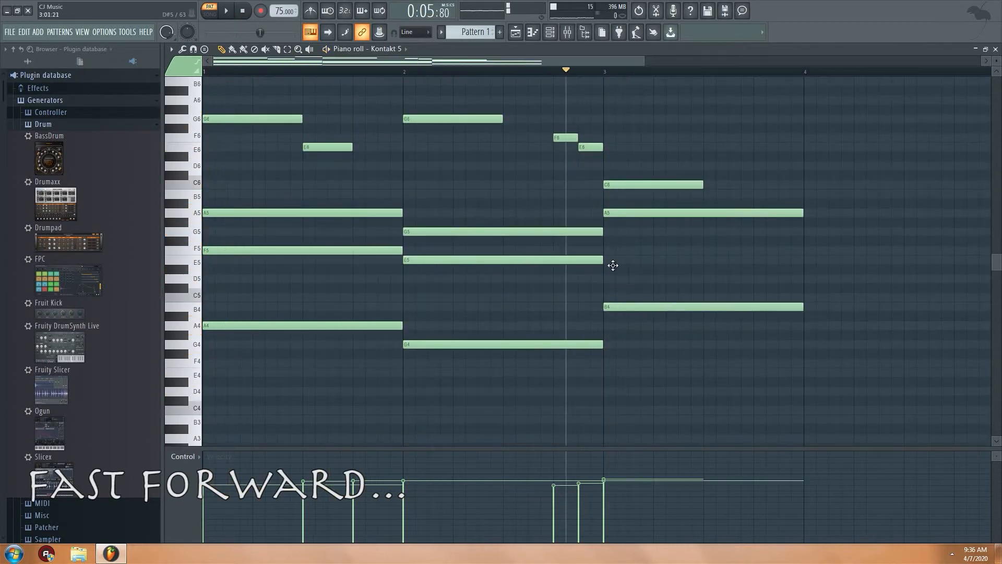
- Rebuild the bar 3 chord from one-bar notes E5, C5 and A4, removing the A5 and B4, and play it
left_click(616, 259)
right_click(616, 213)
right_click(618, 309)
left_click(614, 298)
left_click_drag(608, 344, 608, 325)
key("space")
key("space")
key("space")
key("space")
- Extend the melody with a quarter-bar E6 at the end of bar 3 and a half-bar G5 at the start of bar 4
left_click(757, 147)
left_click_drag(955, 148, 803, 149)
left_click(808, 194)
left_click_drag(853, 194, 903, 194)
left_click_drag(883, 194, 883, 234)
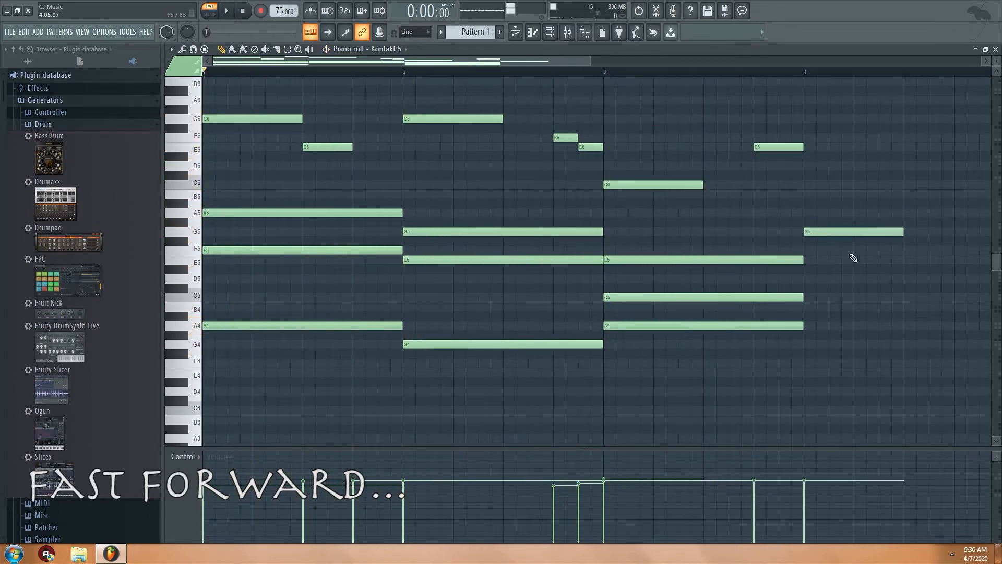
- Add a one-bar chord of D5, B4 and G4 in bar 4, align it to the bar start, and play it
left_click(796, 260)
left_click(806, 277)
left_click(811, 307)
left_click(811, 344)
key("space")
scroll(687, 346, "down", 1)
mouse_move(682, 346)
left_mouse_down()
mouse_move(682, 363)
mouse_move(667, 344)
mouse_move(663, 371)
mouse_move(671, 344)
left_mouse_up()
key("space")
key("space")
- Raise the bar 4 chord's B4 to C5 and its D5 to E5, and play the change against the earlier bars
left_click(487, 71)
left_click(204, 71)
left_click(357, 71)
left_click(511, 72)
left_click(663, 71)
key("space")
left_click_drag(664, 307, 664, 296)
left_click_drag(667, 279, 667, 260)
key("space")
left_click(576, 71)
key("space")
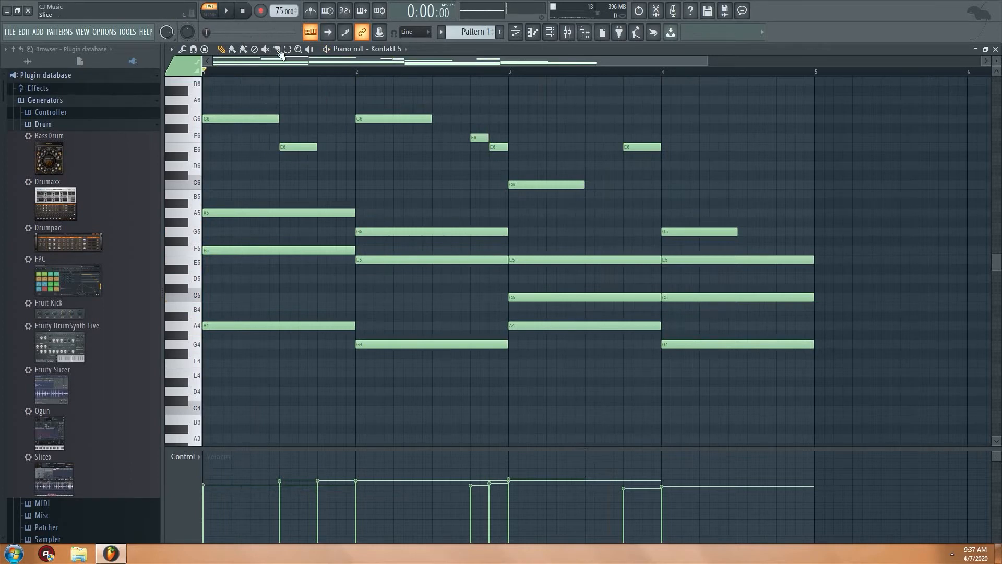
- Transpose all notes of the pattern down two semitones, from G6 to F6 for the first melody note, and play it
scroll(681, 257, "up", 3)
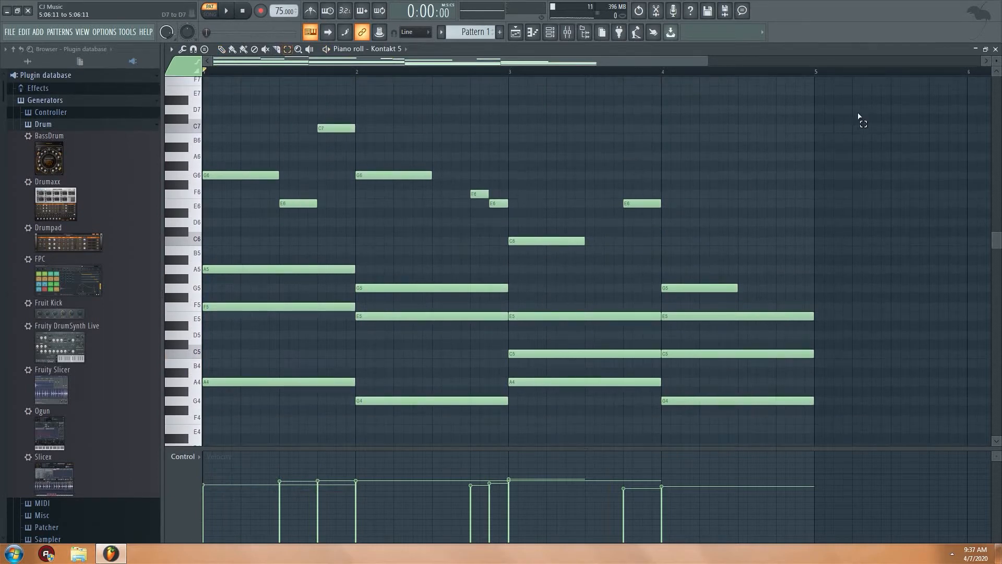
key("ctrl+a")
scroll(221, 179, "down", 2)
scroll(298, 216, "up", 3)
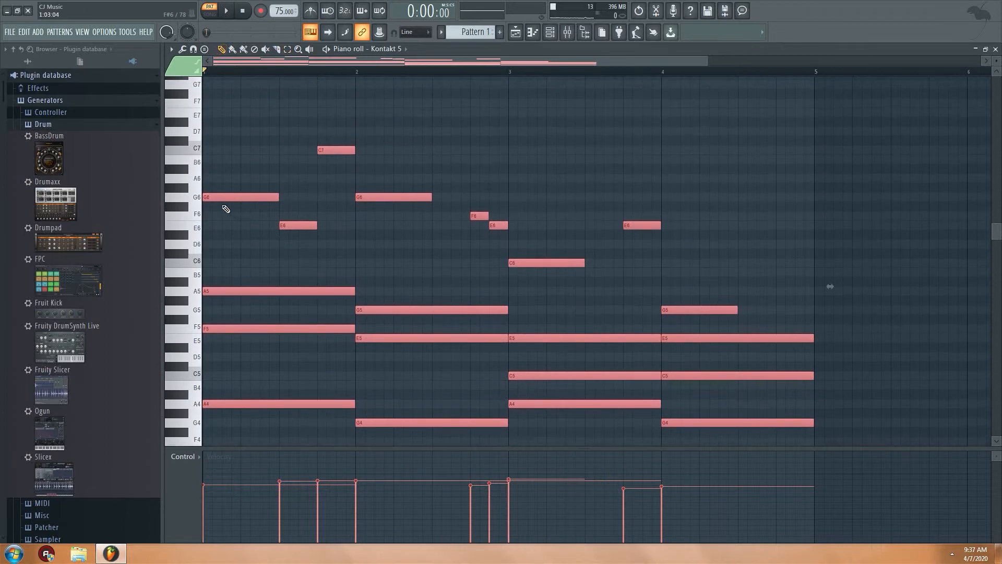
left_click_drag(211, 204, 206, 219)
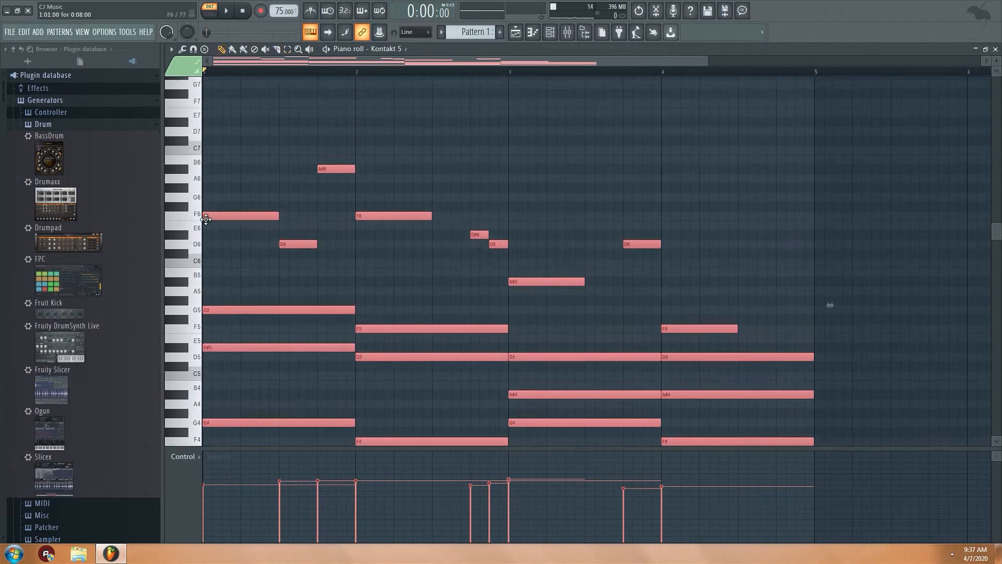
scroll(239, 178, "down", 3)
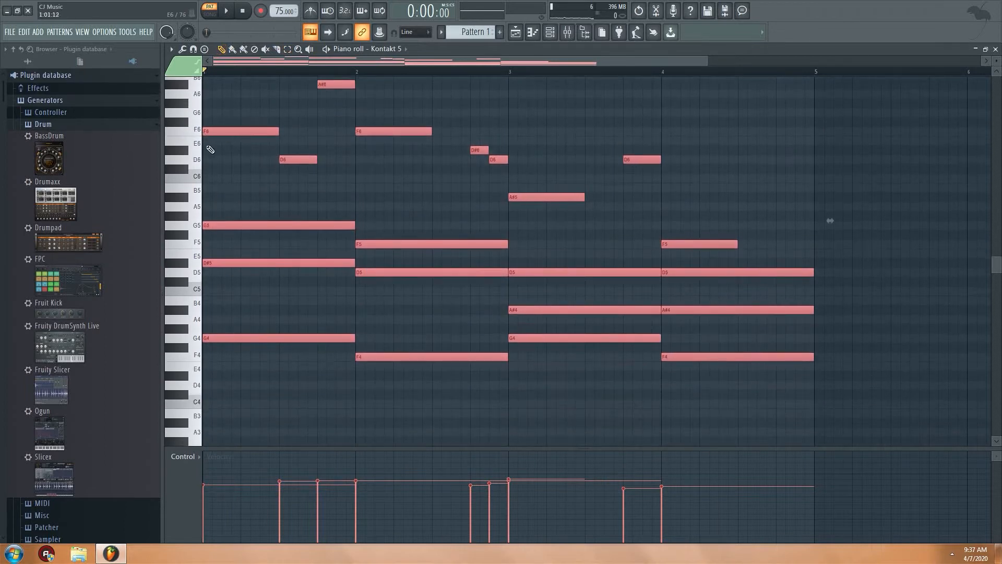
key("space")
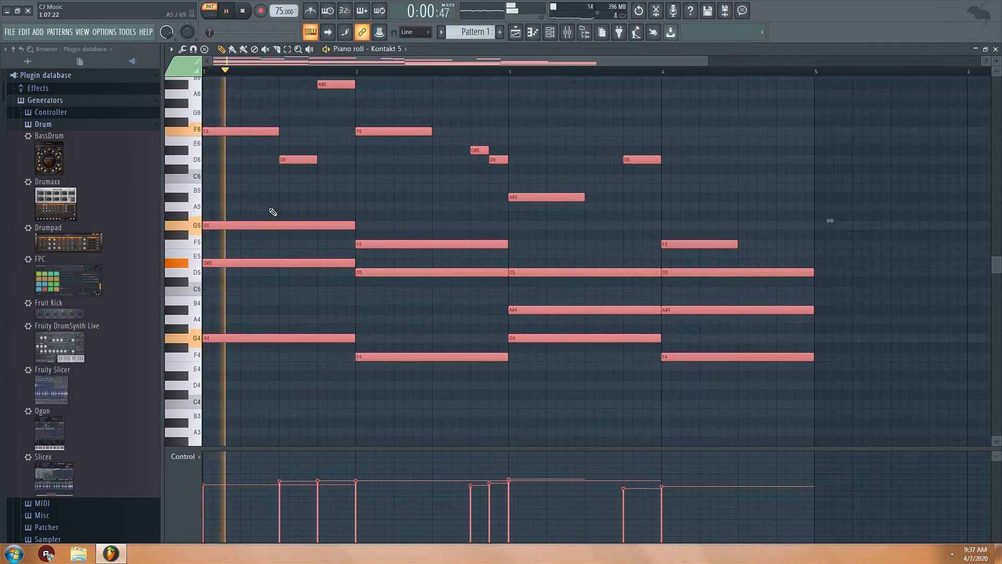
left_click(276, 210)
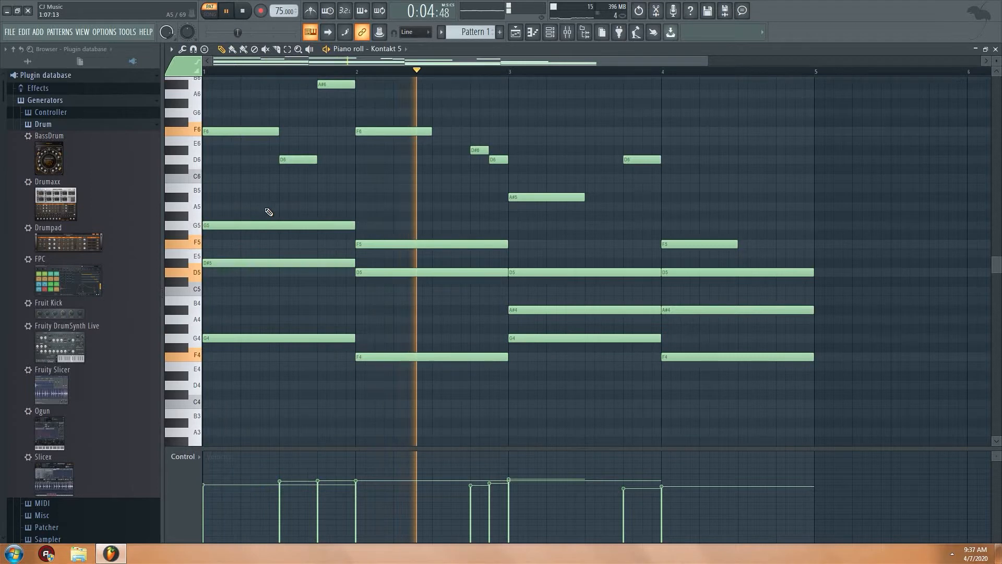
- Redraw the velocities of all notes across the four bars slightly lower, and return to the playlist
mouse_move(206, 487)
left_mouse_down()
mouse_move(526, 499)
mouse_move(822, 492)
left_mouse_up()
key("space")
left_click(534, 34)
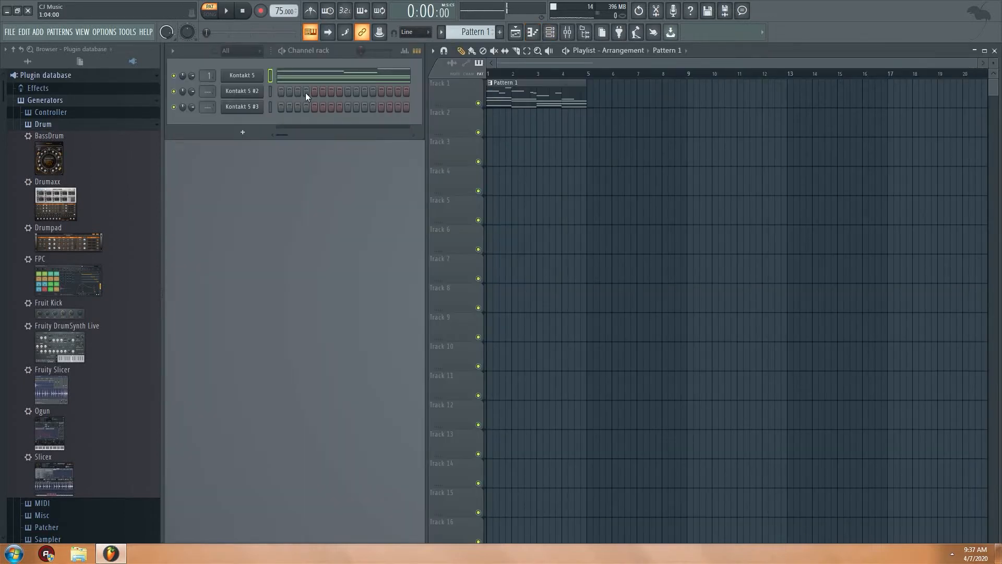
- Reopen the pattern's notes, delete the whole melody so only the four chords are left, and play them
double_click(487, 105)
scroll(282, 160, "up", 2)
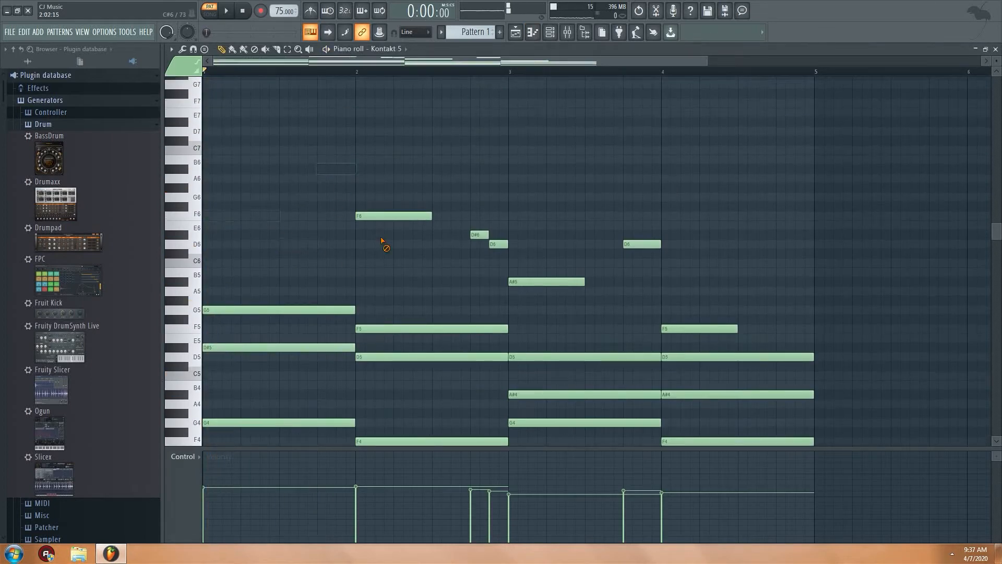
right_click(393, 216)
right_click(498, 244)
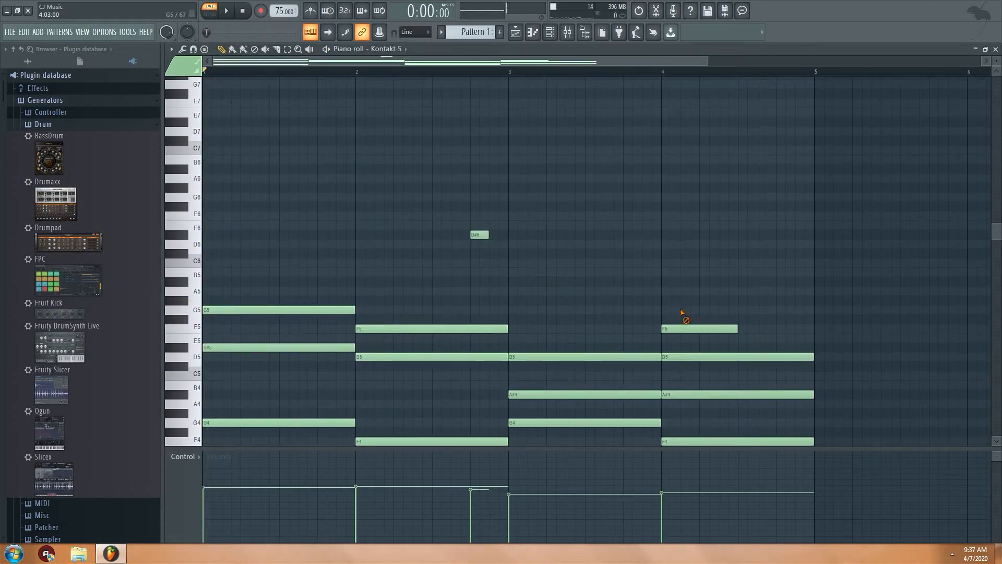
right_click(488, 236)
key("space")
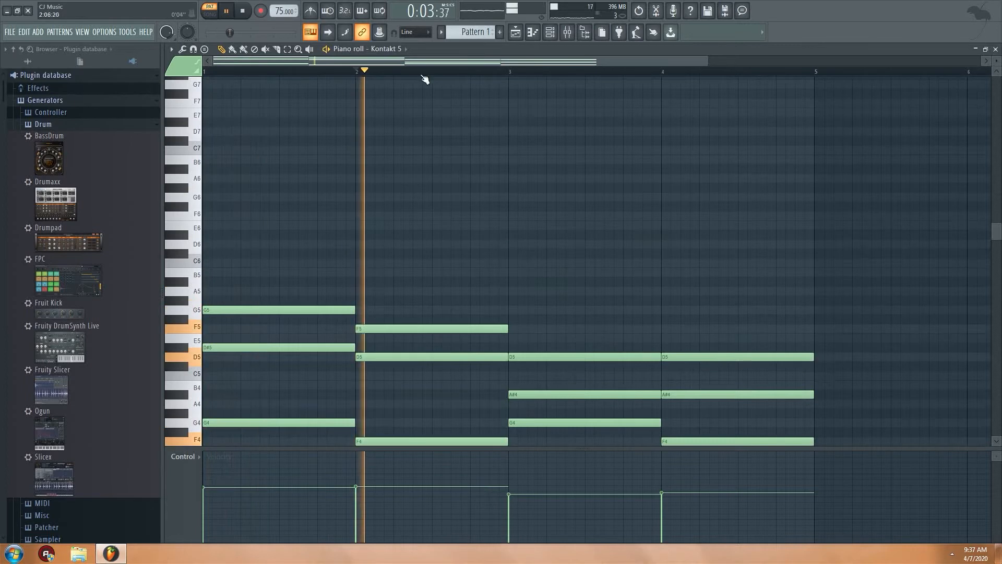
left_click(510, 72)
left_click(661, 73)
key("space")
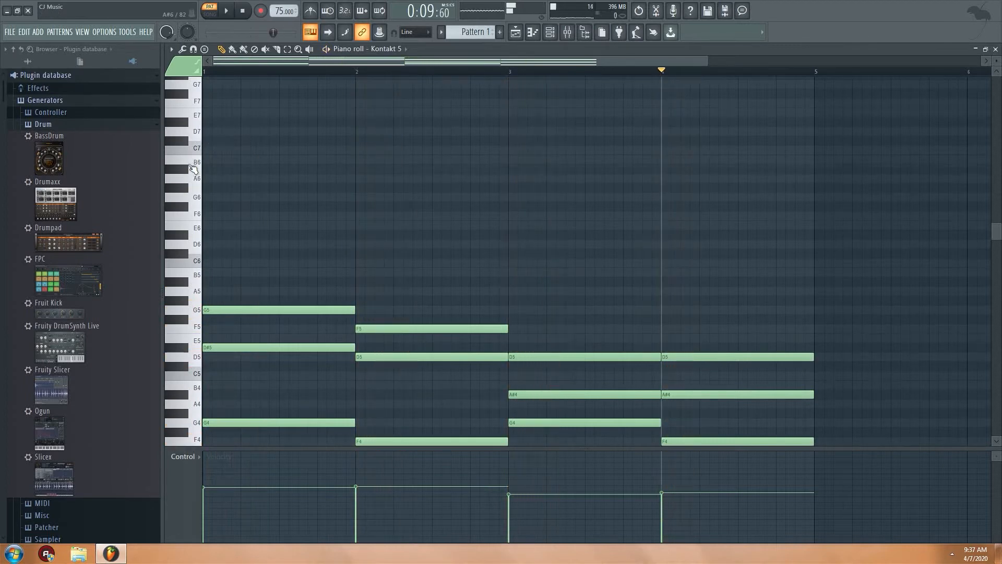
- Place a one-bar D#6 above the bar 1 chord and play it from the start
left_click(209, 234)
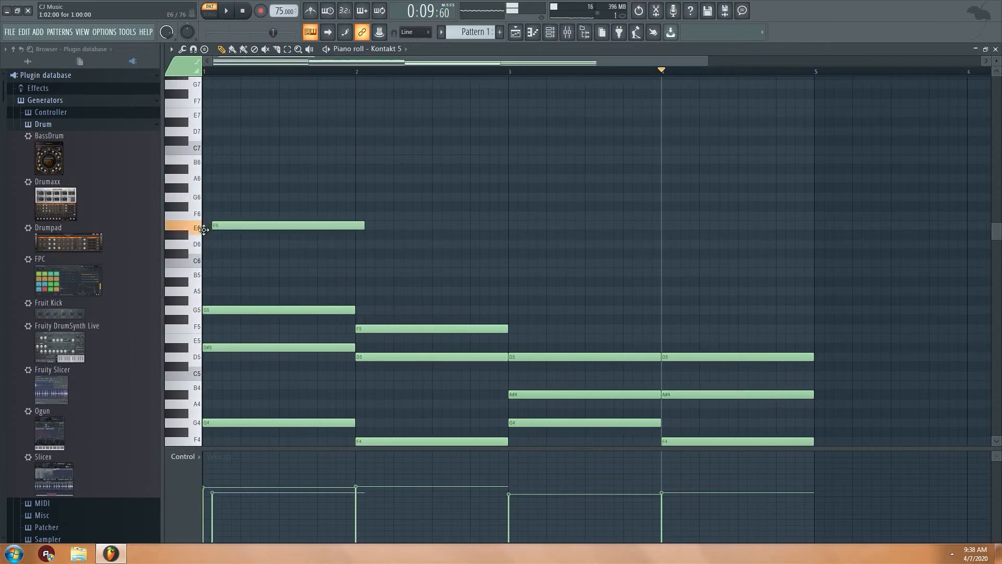
left_click(208, 72)
key("space")
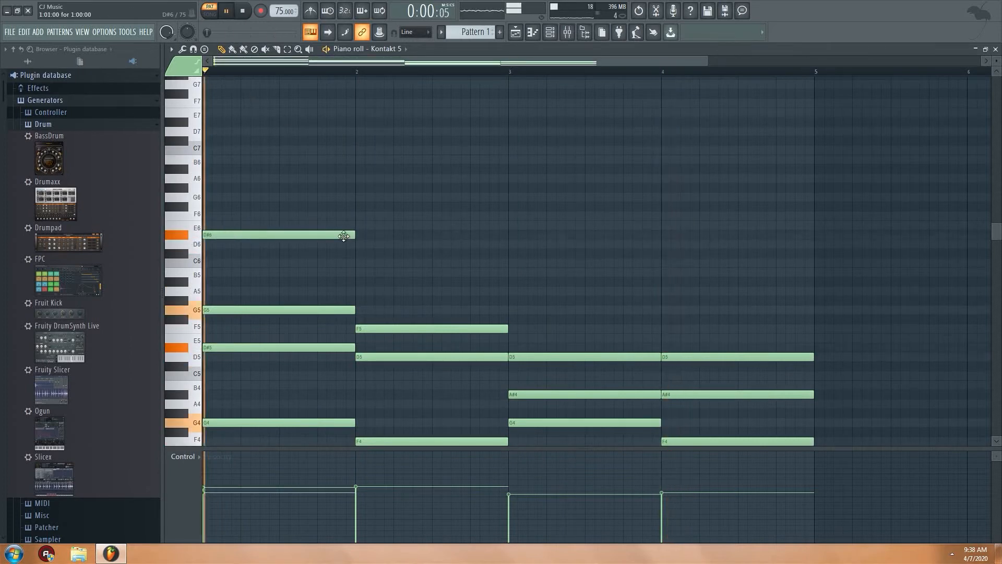
key("space")
- Shorten the bar 1 D#6 to a quarter bar and follow it with a quarter-bar G6 and a half-bar F6
left_click(334, 235)
mouse_move(352, 235)
left_mouse_down()
mouse_move(235, 234)
mouse_move(242, 198)
mouse_move(255, 208)
left_mouse_up()
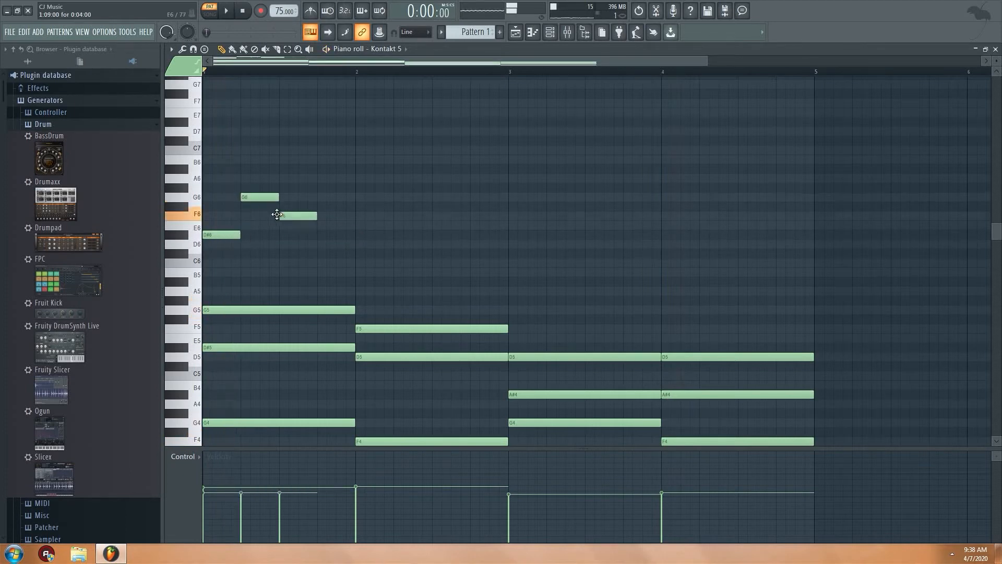
key("space")
left_click_drag(316, 215, 340, 214)
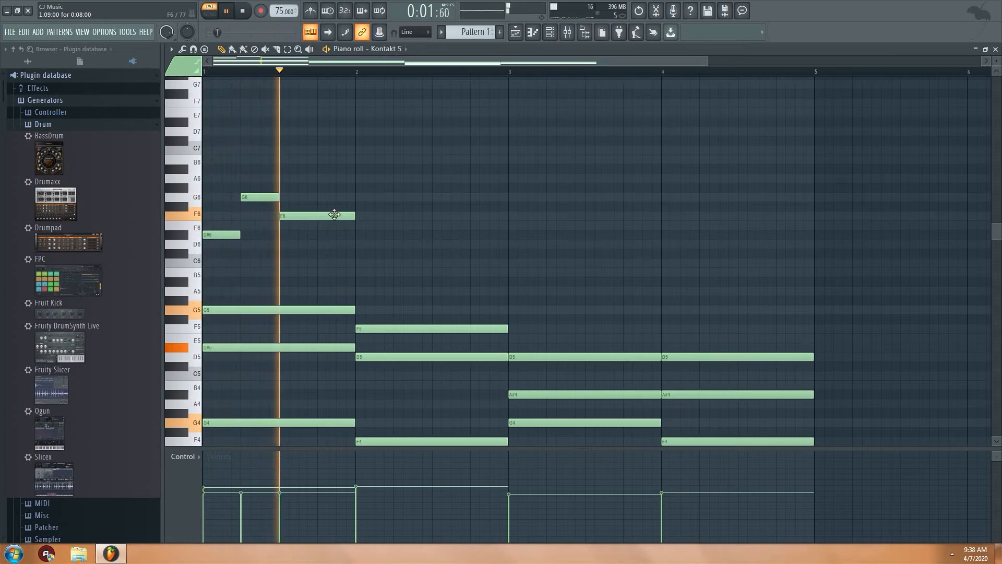
key("space")
- Continue the melody in bar 2 with a half-bar A#6 and eighth-bar G6 and A#6 notes at the bar's end
left_click(357, 270)
left_click_drag(357, 266, 358, 239)
left_click_drag(365, 182, 356, 164)
left_click(470, 199)
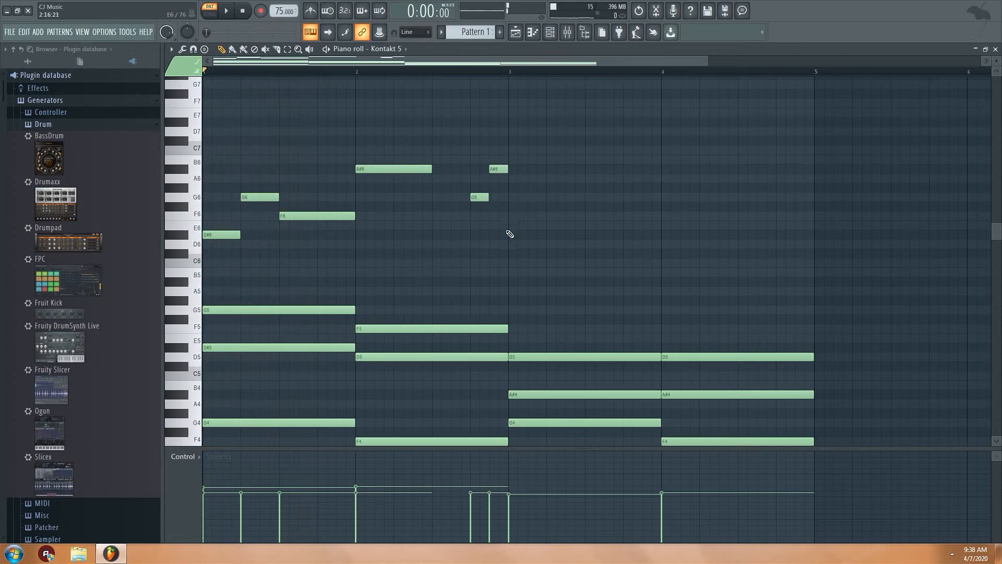
- Add a half-bar D6 at the start of bar 3 and play the melody
left_click_drag(568, 239, 578, 238)
left_click_drag(564, 237, 565, 251)
key("space")
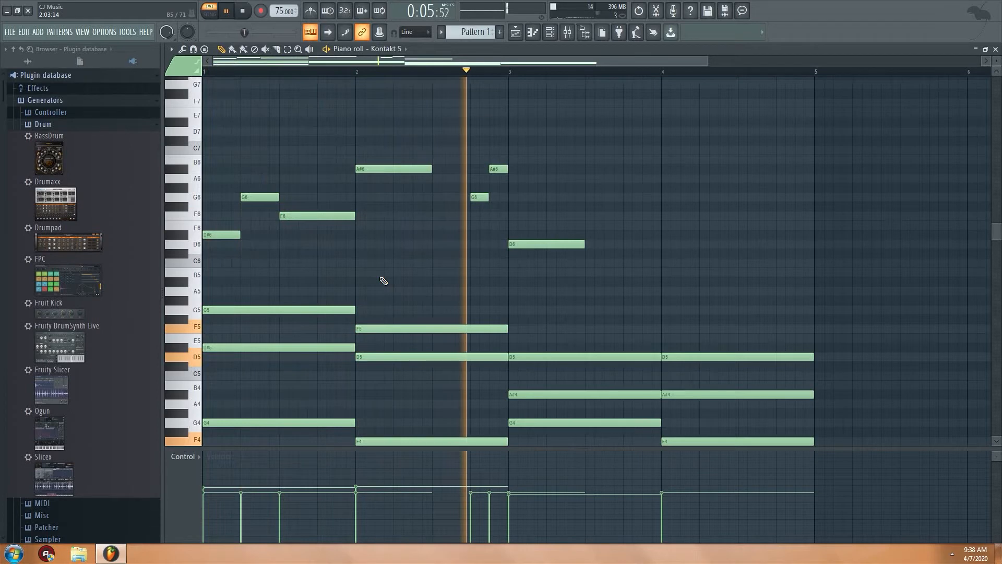
key("space")
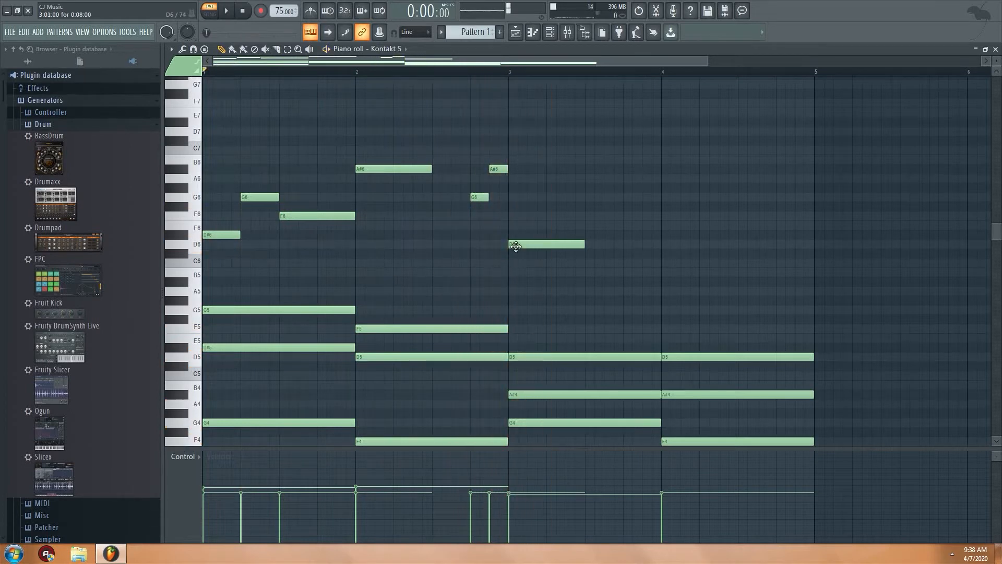
- Lower the bar 3 D6 to C6, follow it with a half-bar A#5, and play the result
left_click_drag(512, 245, 512, 263)
key("space")
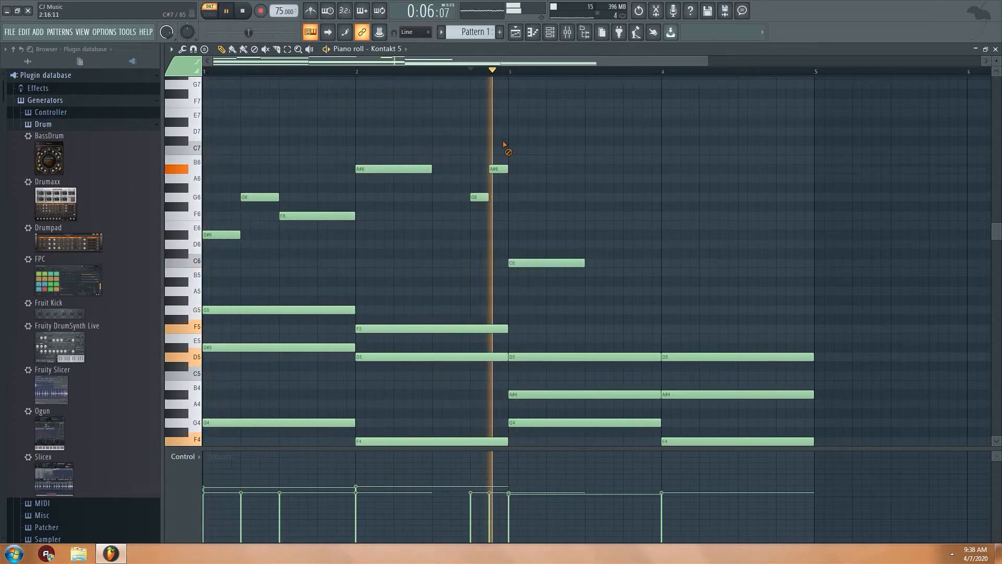
left_click(589, 281)
key("space")
key("space")
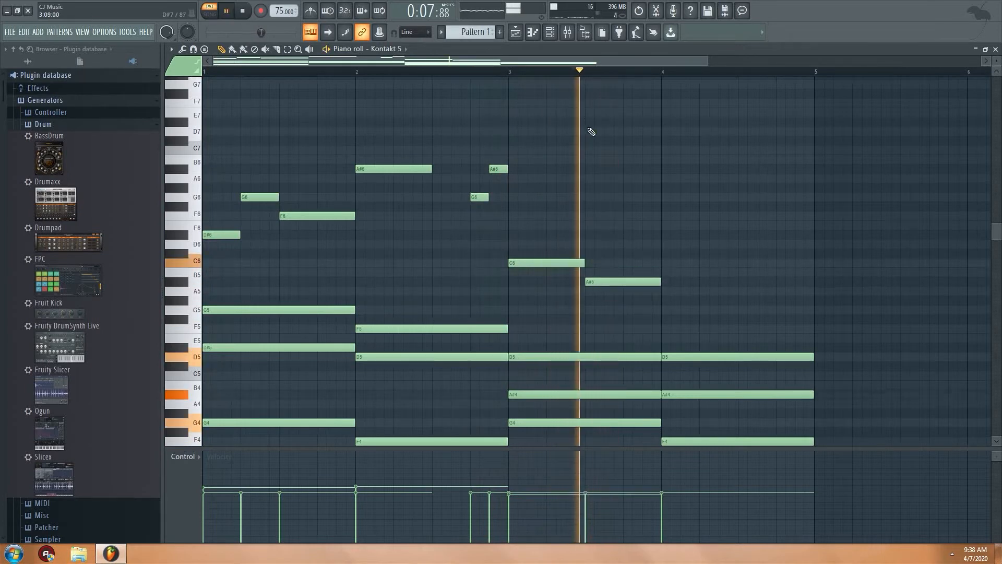
- Finish the melody in bar 4 with a half-bar C6 followed by quarter-bar G6 and F6 notes
left_click(666, 263)
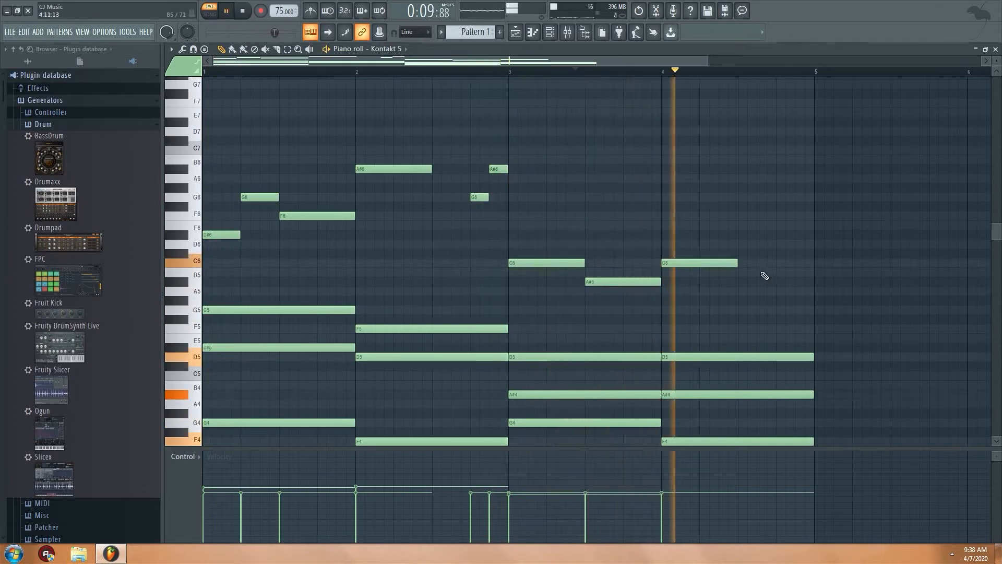
key("space")
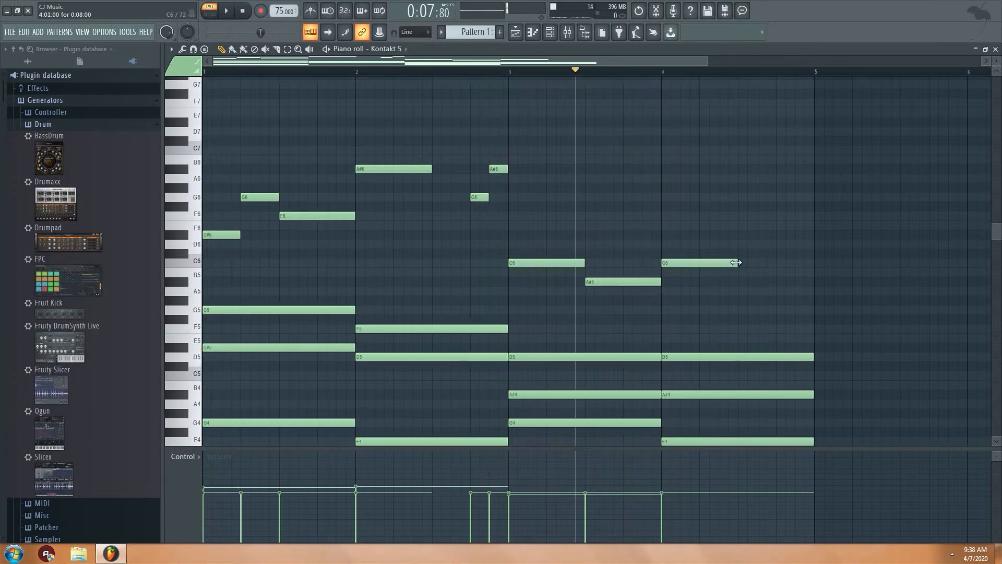
left_click(738, 196)
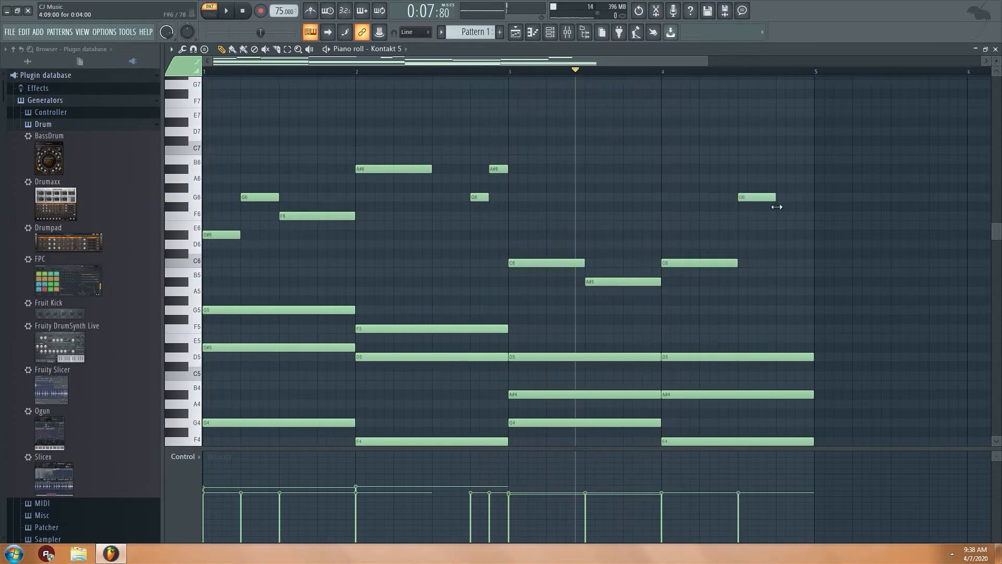
left_click_drag(773, 216, 773, 225)
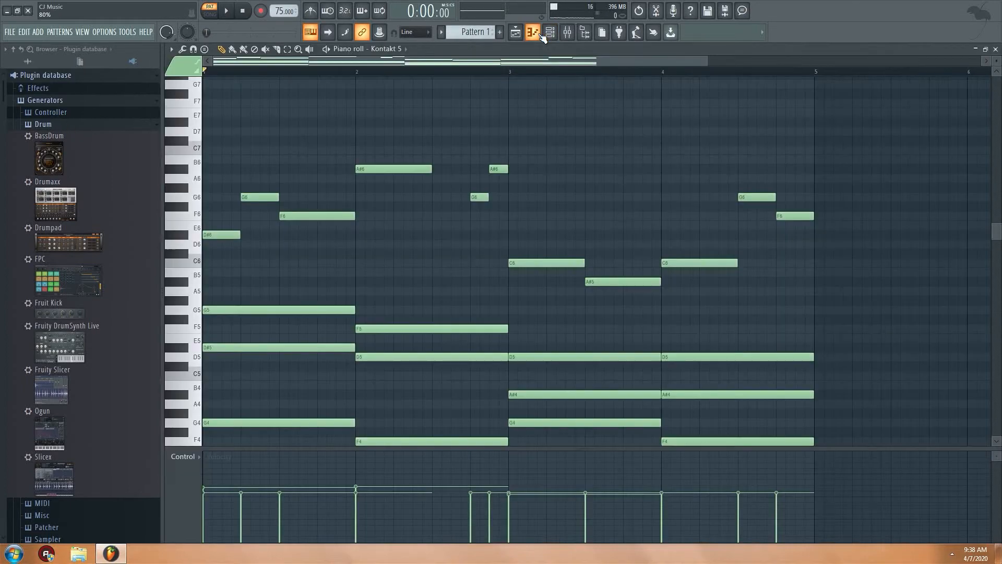
- Return to the playlist and place a second Pattern 1 clip at bar 5 on Track 1
left_click(546, 33)
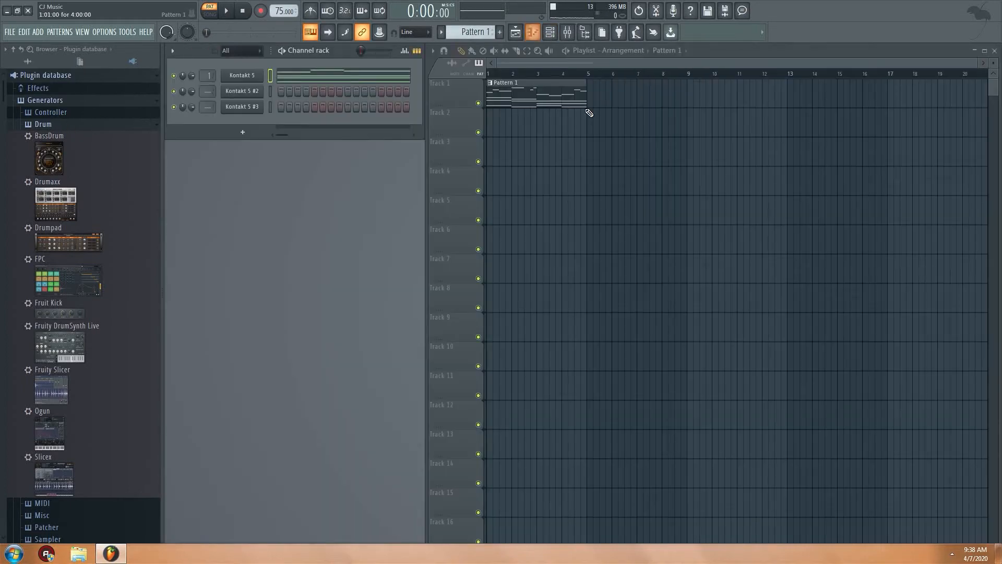
mouse_move(591, 102)
left_mouse_down()
mouse_move(578, 102)
mouse_move(588, 101)
left_mouse_up()
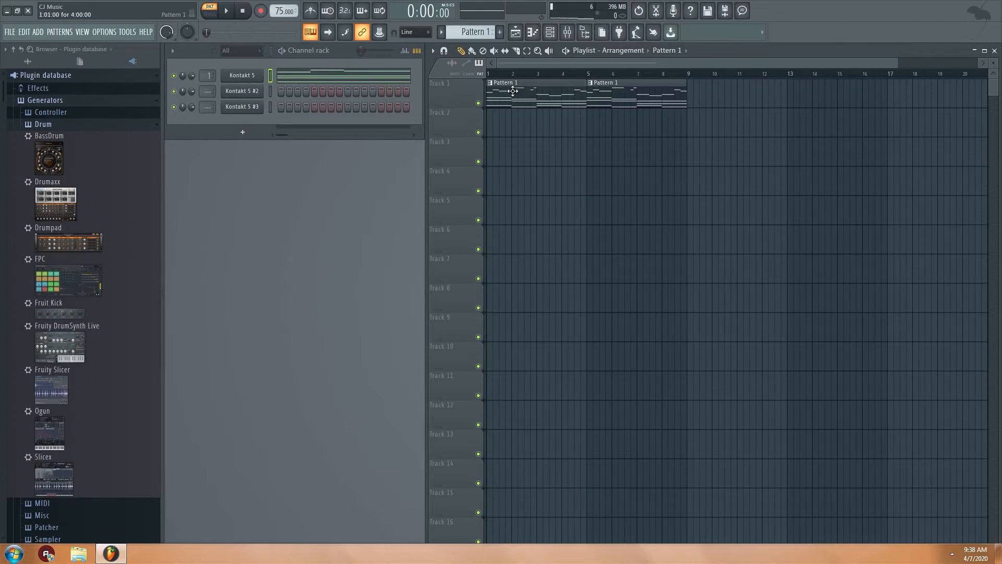
left_click_drag(515, 90, 505, 112)
- Clone Pattern 1 and delete all the melody notes above the chords in the clone
left_click(472, 32)
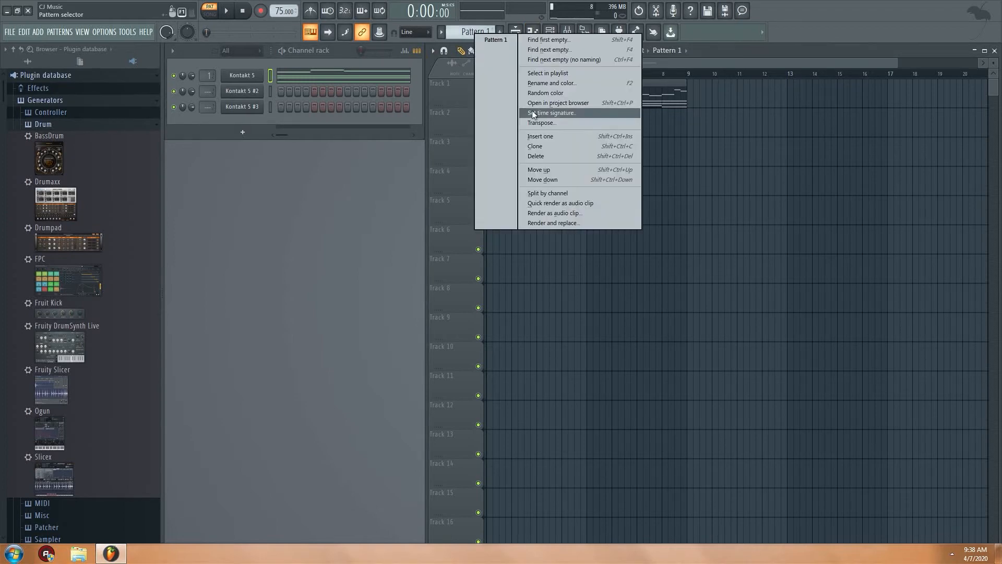
left_click(543, 146)
double_click(513, 97)
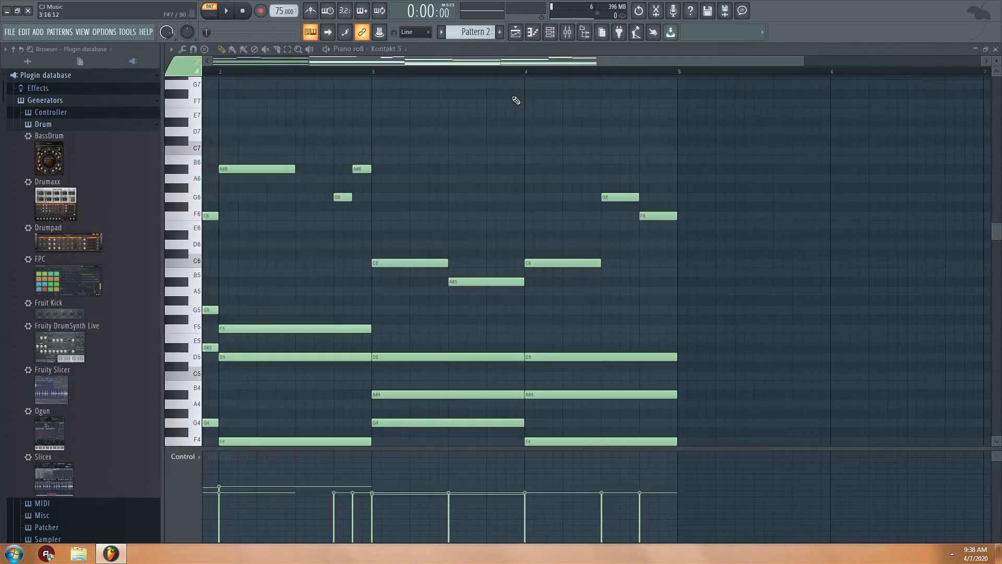
left_click_drag(774, 137, 2, 289)
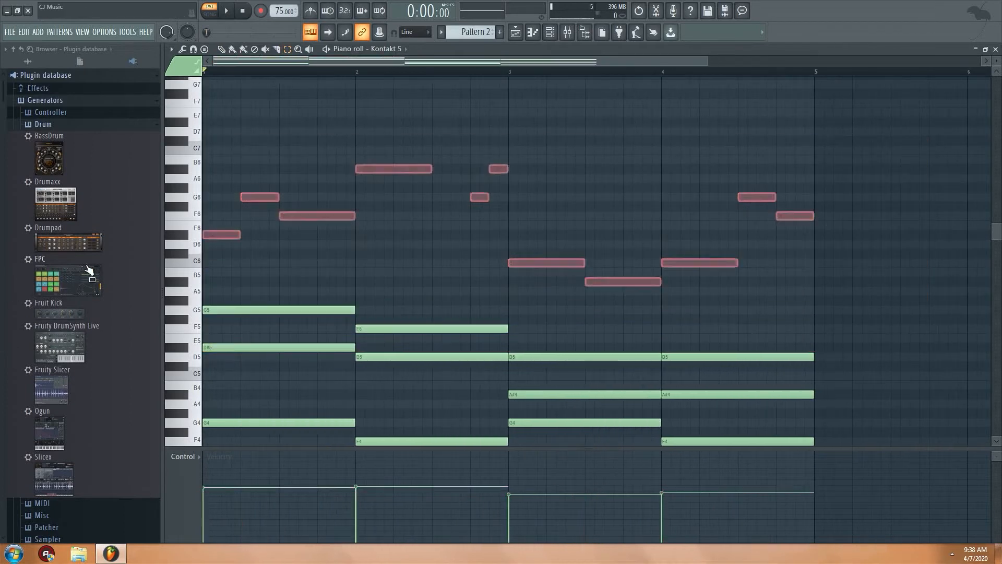
key("Delete")
- Break the bar 1 chord into an arpeggio of eighth-bar notes cycling through G4, D#5 and G5
scroll(308, 186, "down", 3)
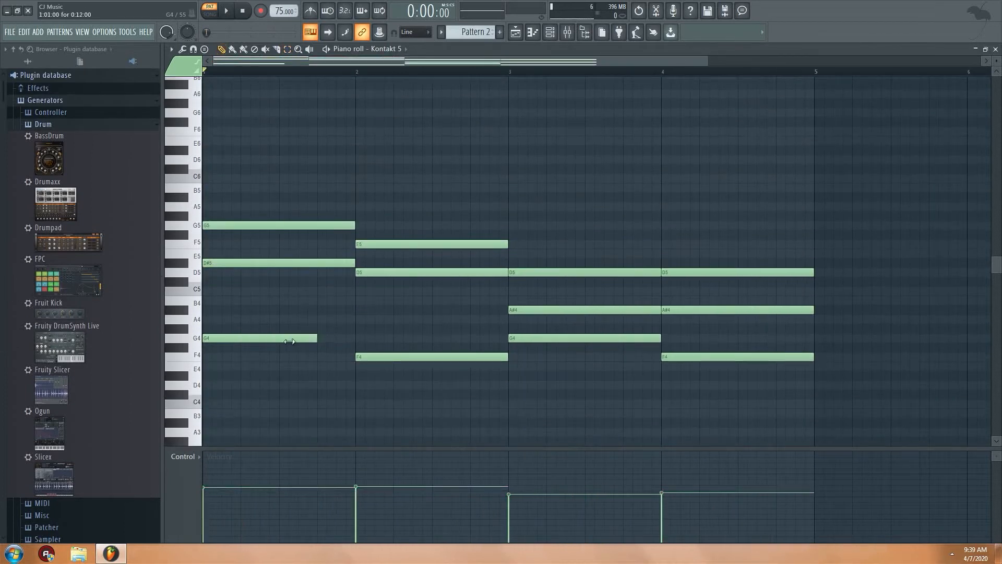
right_click(228, 263)
left_click(230, 263)
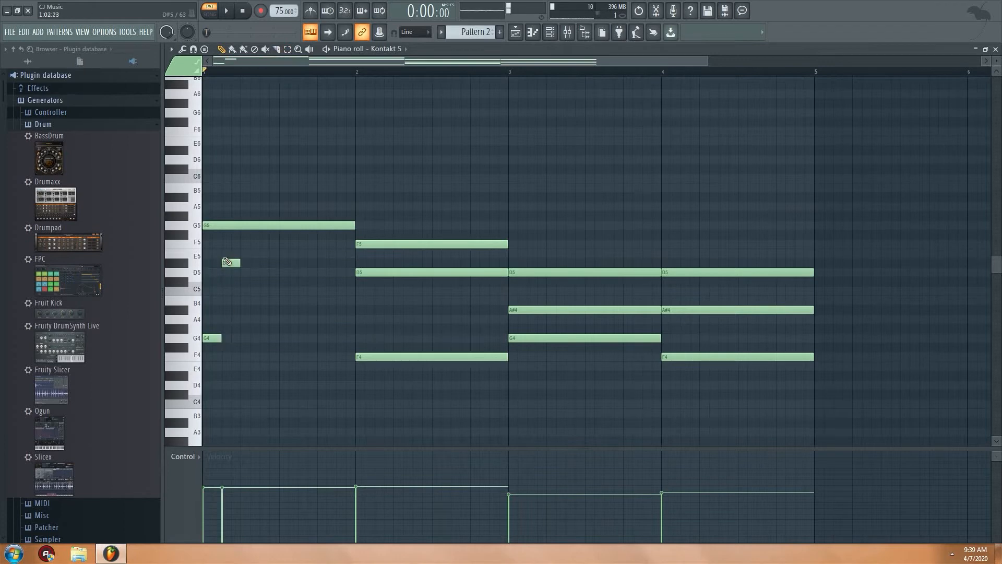
right_click(242, 225)
left_click(245, 225)
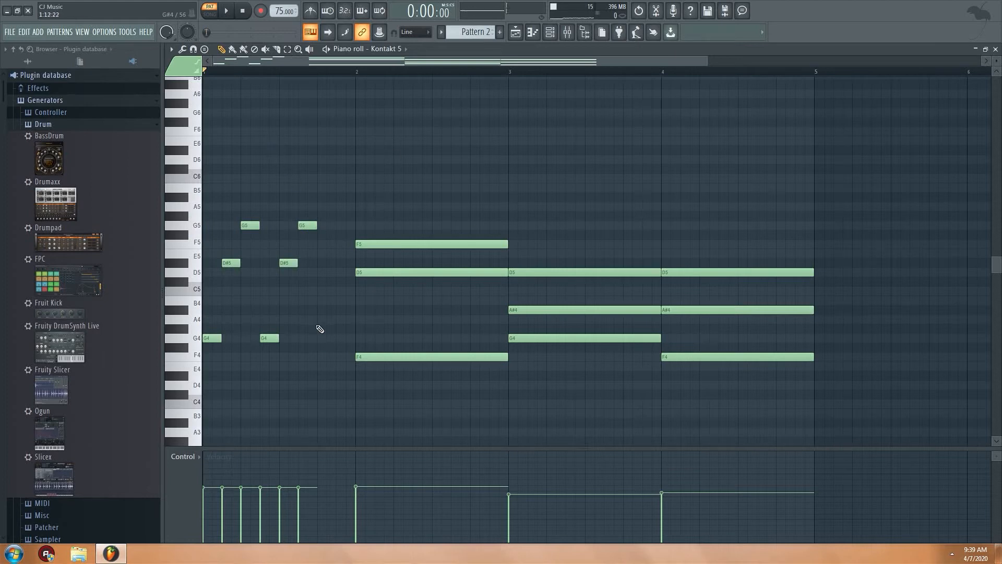
- Break the bar 2 chord into an arpeggio of eighth-bar notes cycling F4, D5, F5 and D5-ended, and play it
right_click(362, 357)
left_click(363, 357)
right_click(378, 273)
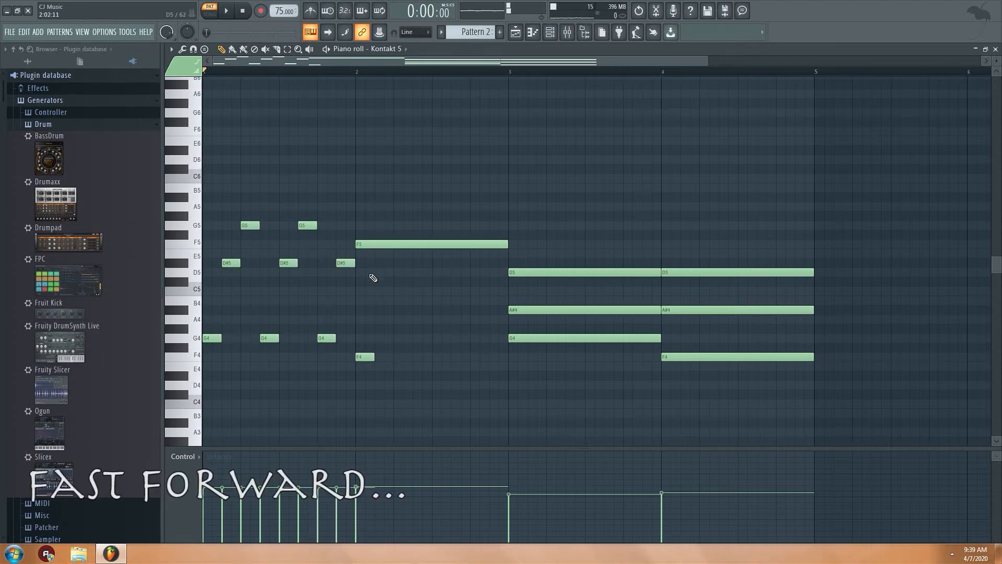
right_click(397, 243)
left_click(397, 244)
left_click(377, 273)
left_click(416, 357)
left_click(433, 273)
left_click(494, 273)
key("space")
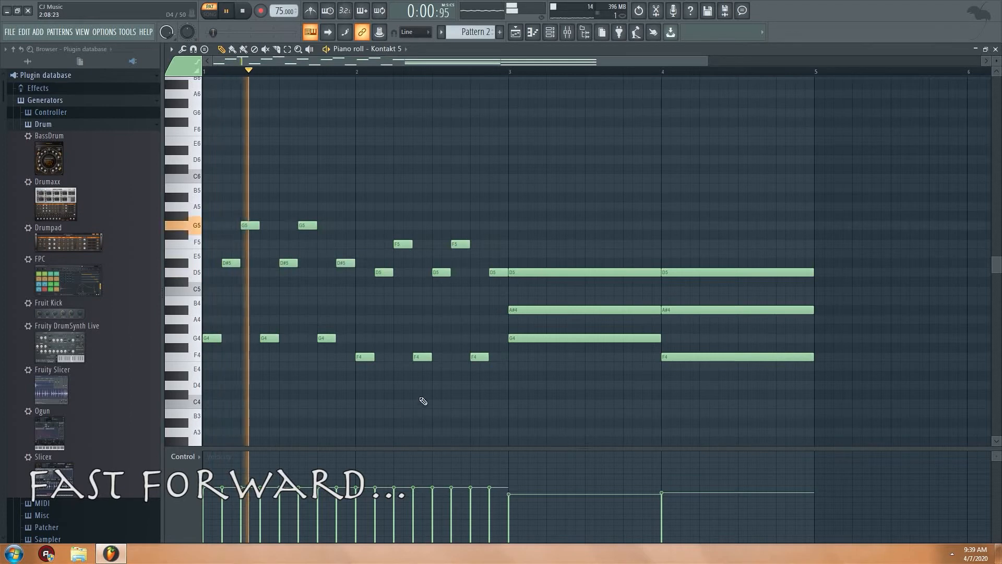
- Break the bar 3 chord into an arpeggio of eighth-bar notes cycling through G4, A#4 and D5
right_click(516, 338)
left_click(515, 339)
right_click(537, 311)
left_click(535, 310)
right_click(552, 273)
left_click(552, 272)
left_click(608, 274)
left_click(627, 338)
left_click(647, 311)
- Break the bar 4 chord into an arpeggio of eighth-bar notes cycling through F4, A#4 and D5
right_click(667, 358)
left_click(666, 358)
right_click(684, 310)
left_click(685, 310)
right_click(705, 273)
left_click_drag(739, 312, 740, 311)
left_click(761, 273)
left_click(780, 358)
left_click(799, 311)
- Vary the velocities of the arpeggio notes and play the four-bar pattern to check them
key("space")
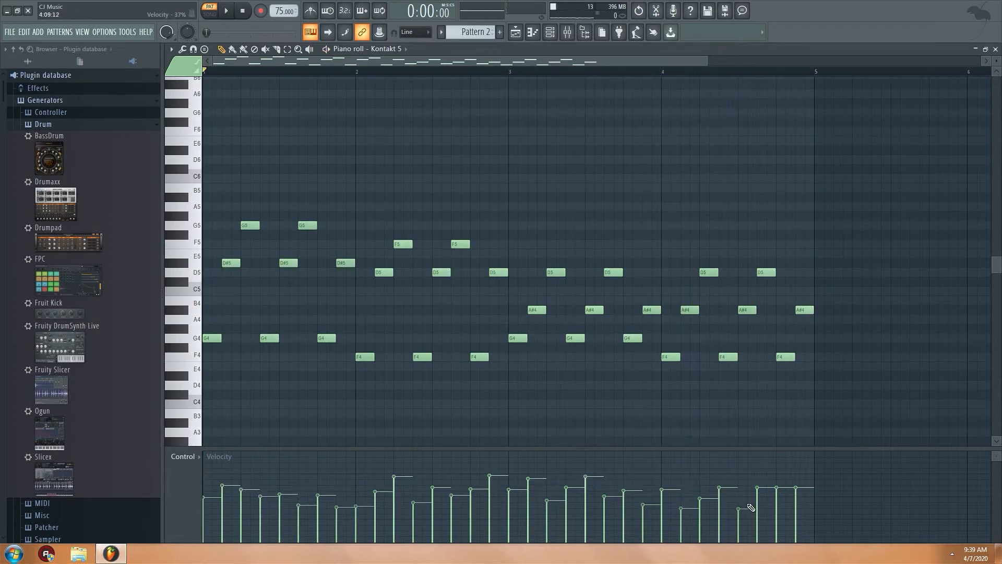
key("space")
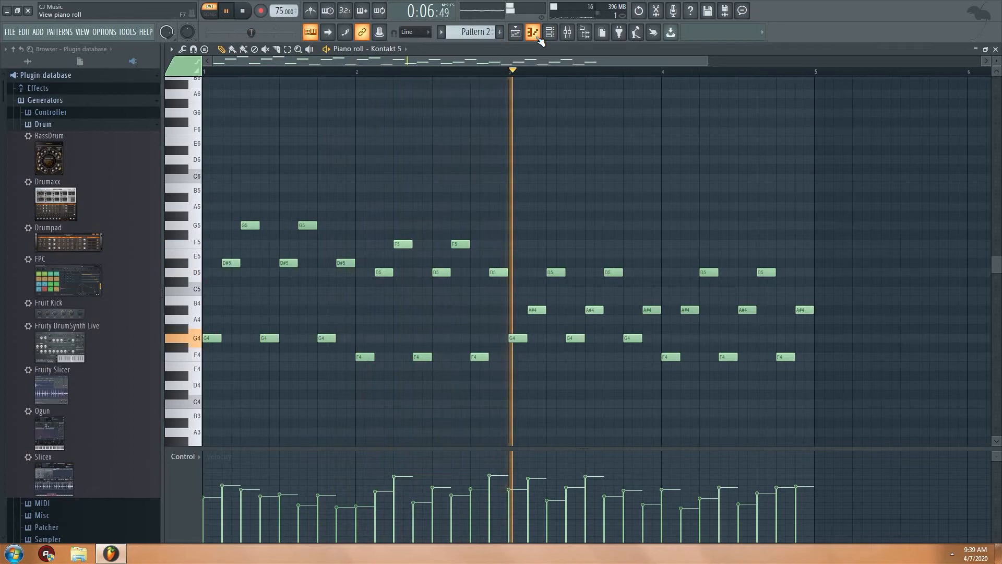
left_click(567, 32)
key("space")
left_click(914, 134)
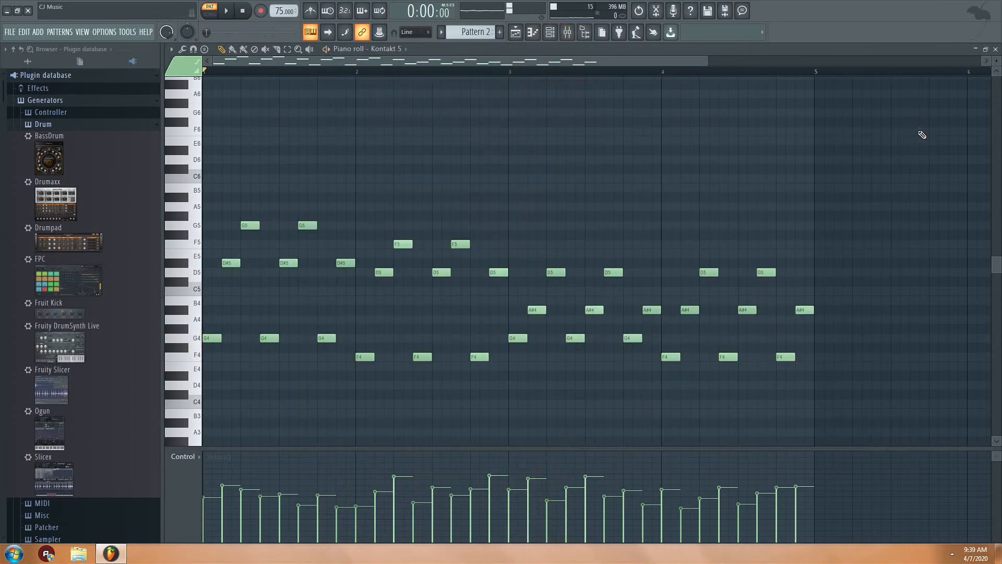
- Put Pattern 2 at bar 1 on Track 1 of the playlist and route the Kalimba channel to mixer track 1
left_click(516, 29)
left_click(241, 75)
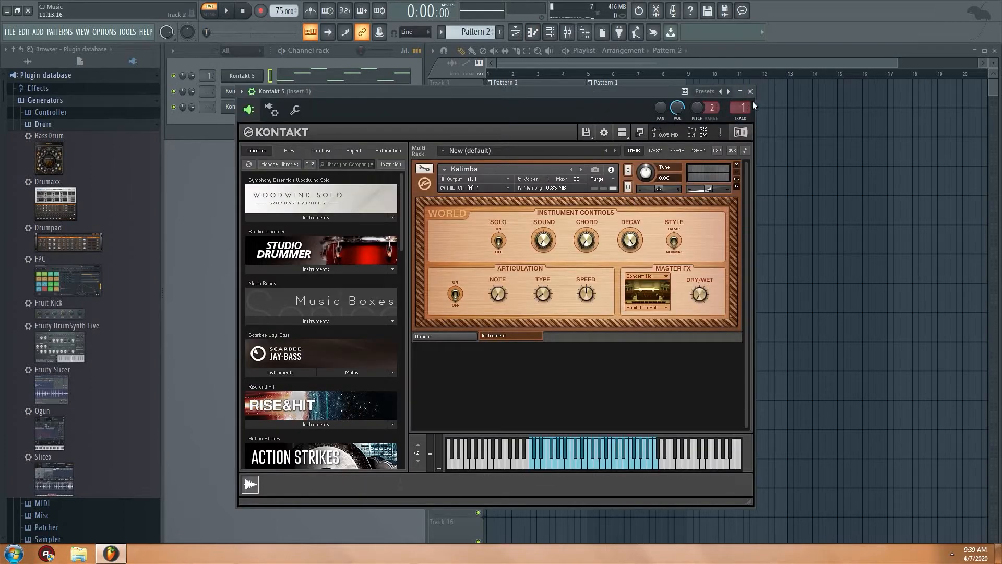
left_click(750, 91)
- Add Fruity Reeverb 2 to slot 2 of mixer Insert 1, with a larger room, higher wet level and lower dry level
left_click(567, 32)
left_click(830, 183)
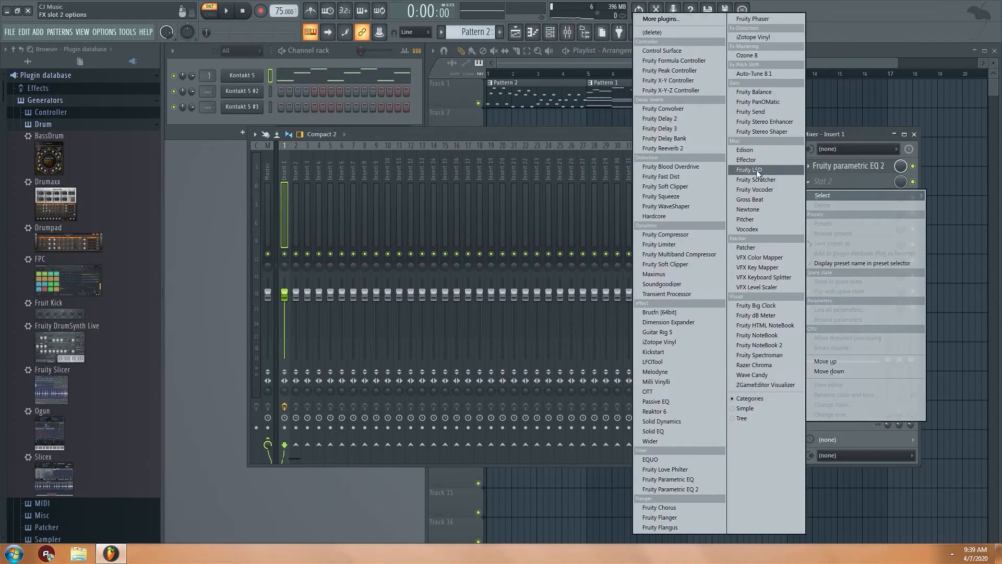
left_click(670, 148)
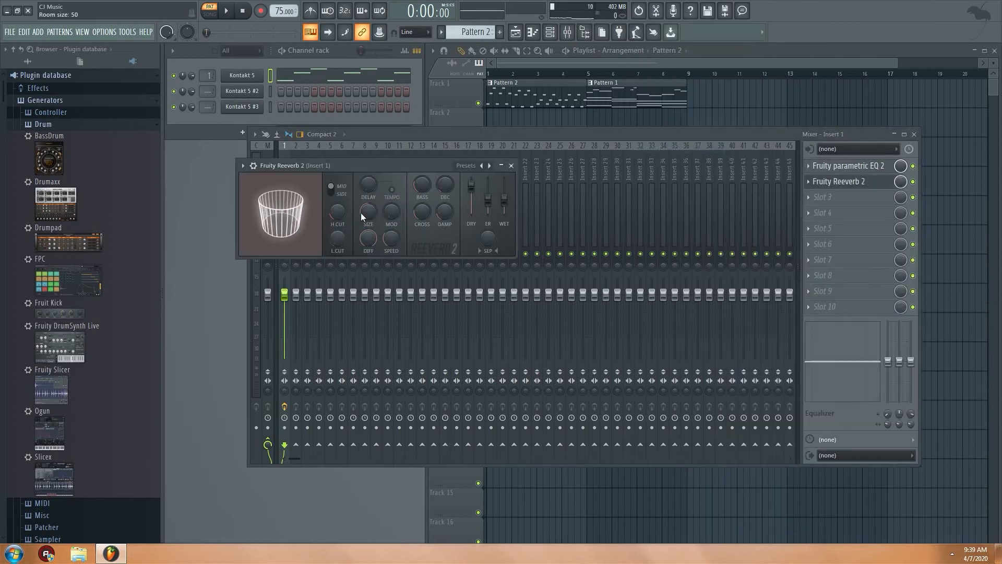
left_click_drag(515, 204, 515, 185)
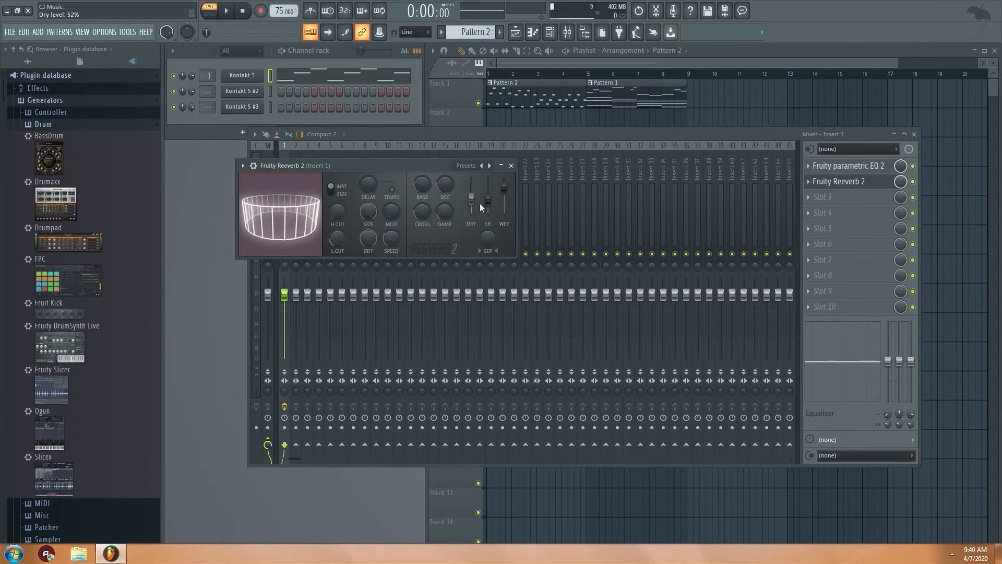
left_click_drag(392, 238, 393, 238)
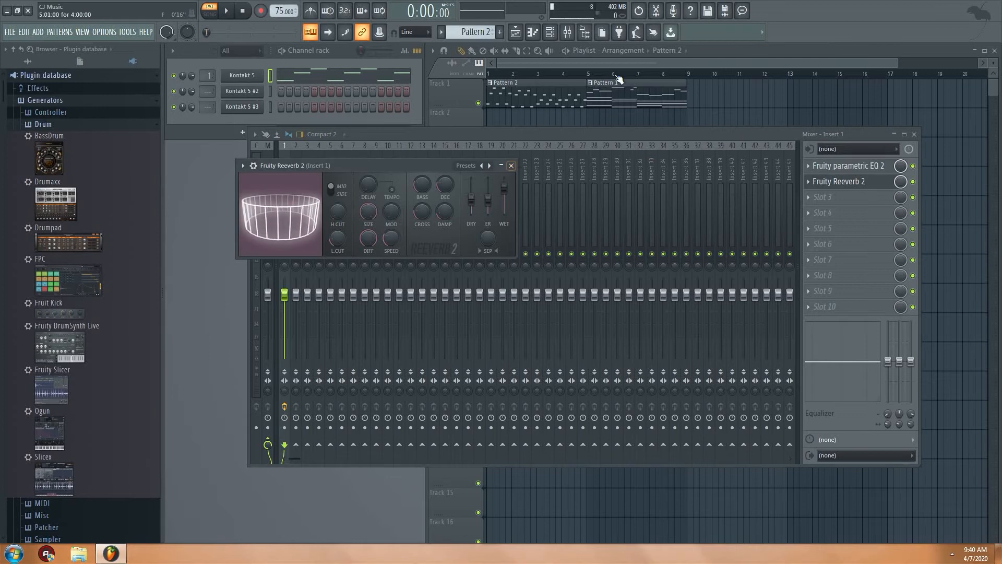
- Play the song from bar 5 while adjusting the reverb's decay, and close the reverb and mixer
left_click(587, 74)
key("space")
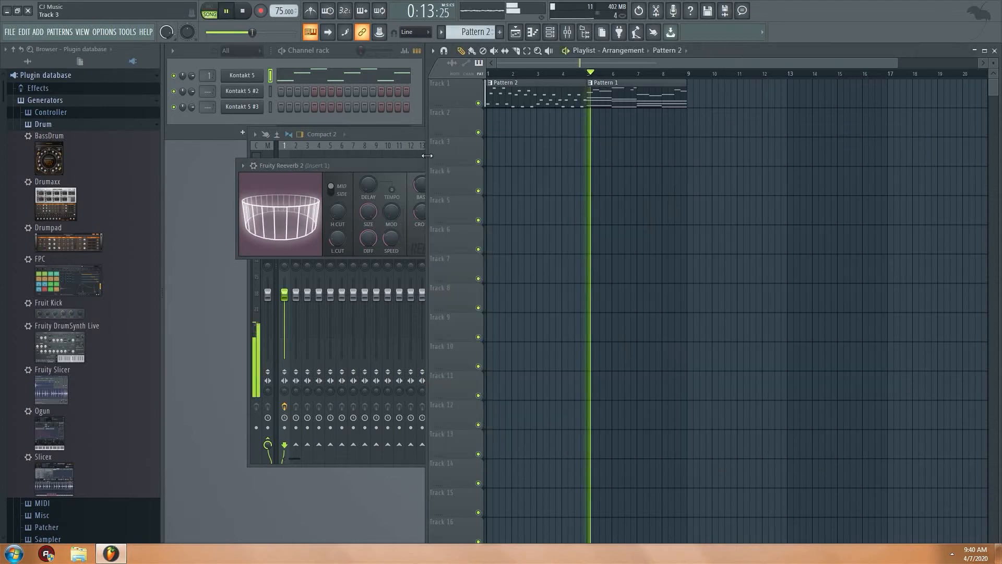
left_click(393, 166)
left_click_drag(444, 185, 445, 181)
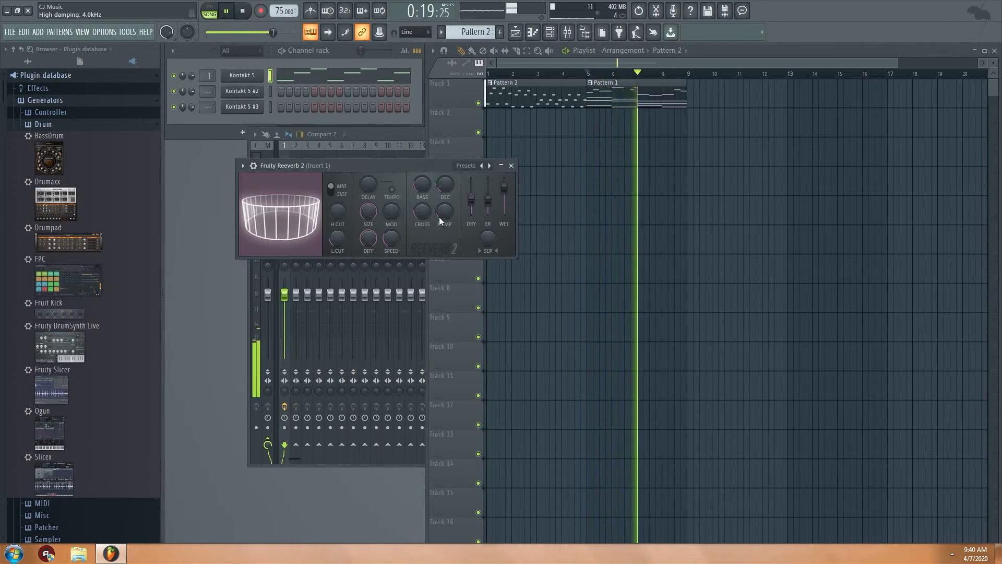
left_click(510, 166)
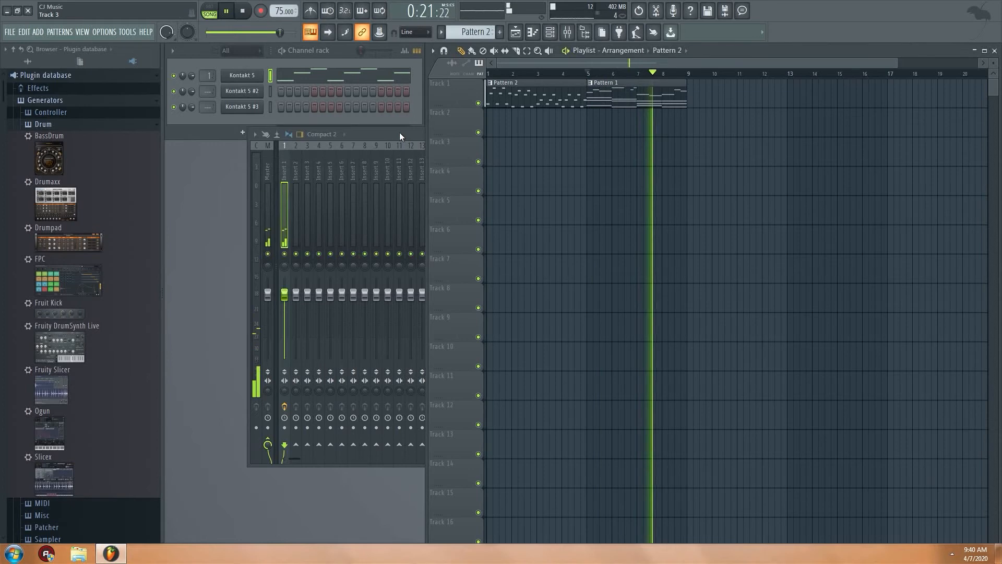
left_click(399, 133)
left_click(914, 135)
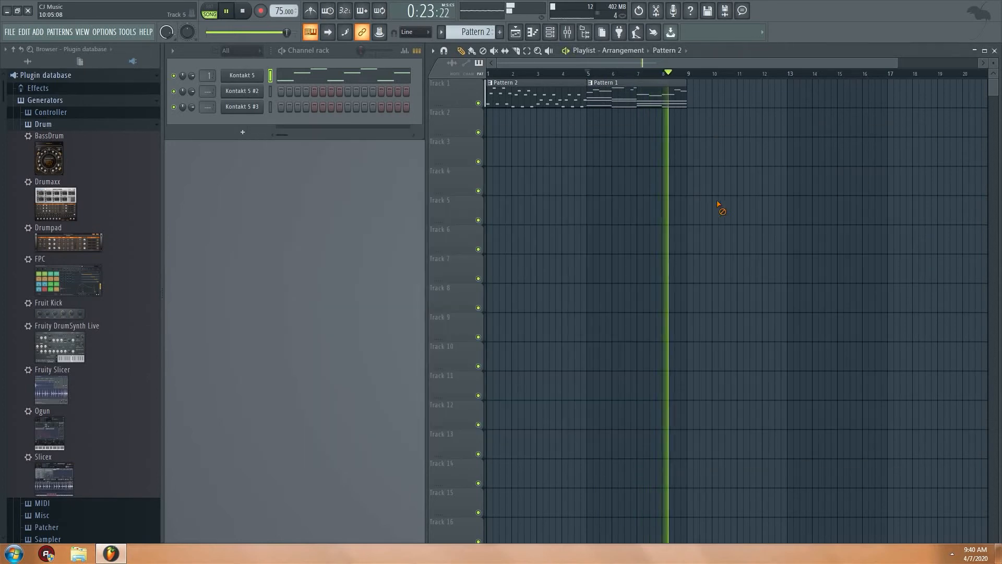
key("space")
- Copy the Kontakt 5 notes of Pattern 1 and paste them into the Kontakt 5 #2 channel of Pattern 3
left_click(263, 91)
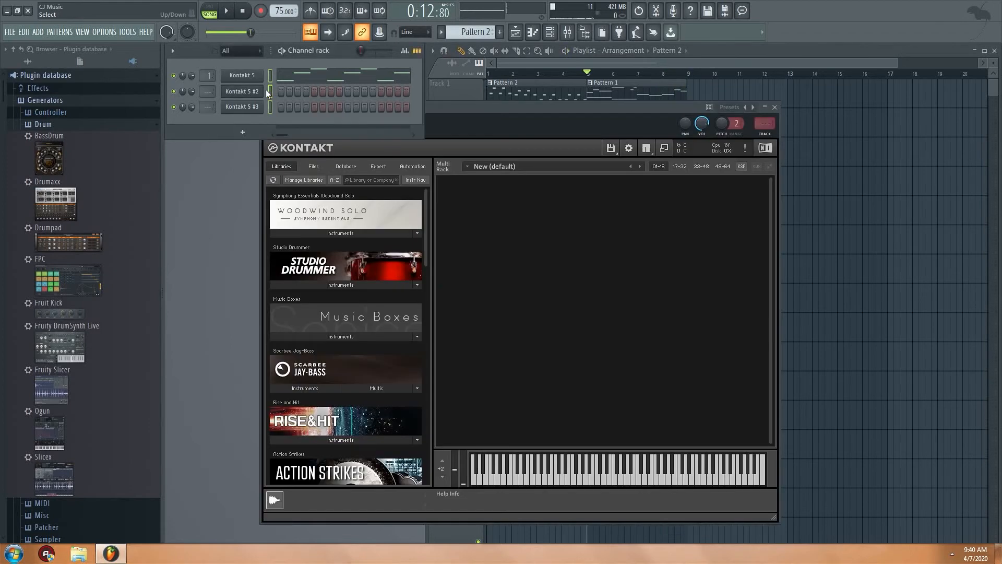
left_click(765, 77)
left_click(624, 78)
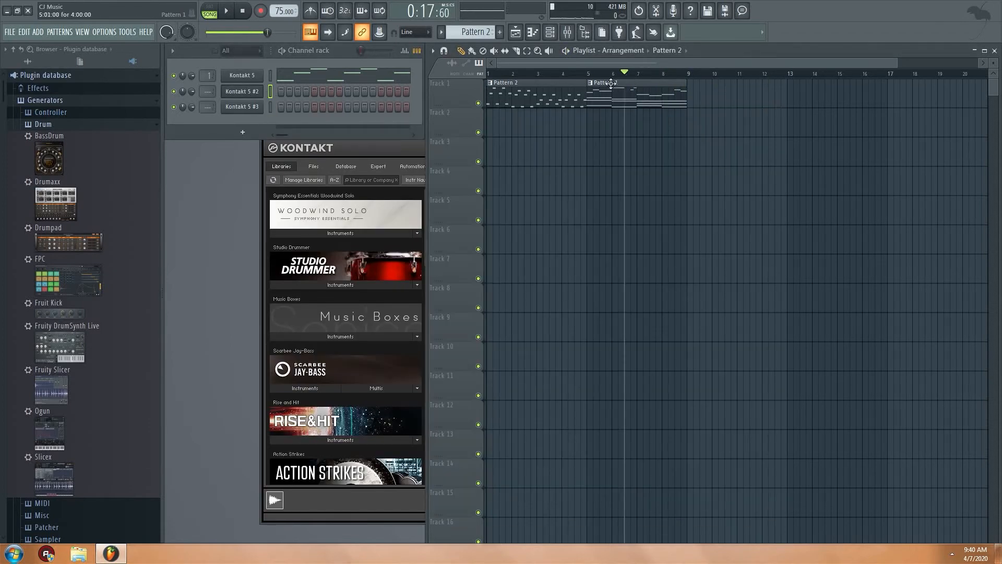
right_click(257, 75)
left_click(362, 87)
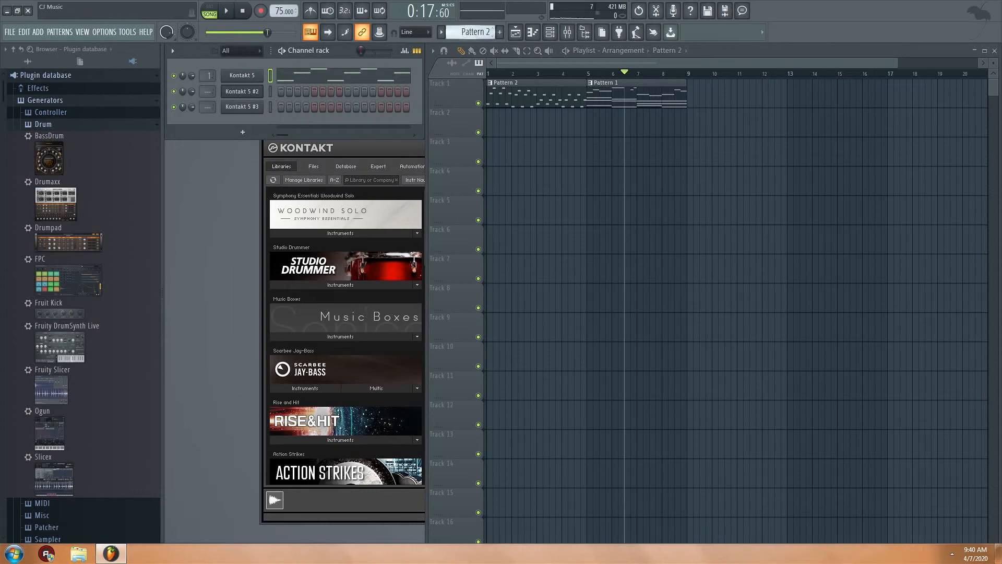
left_click_drag(474, 33, 473, 27)
right_click(257, 92)
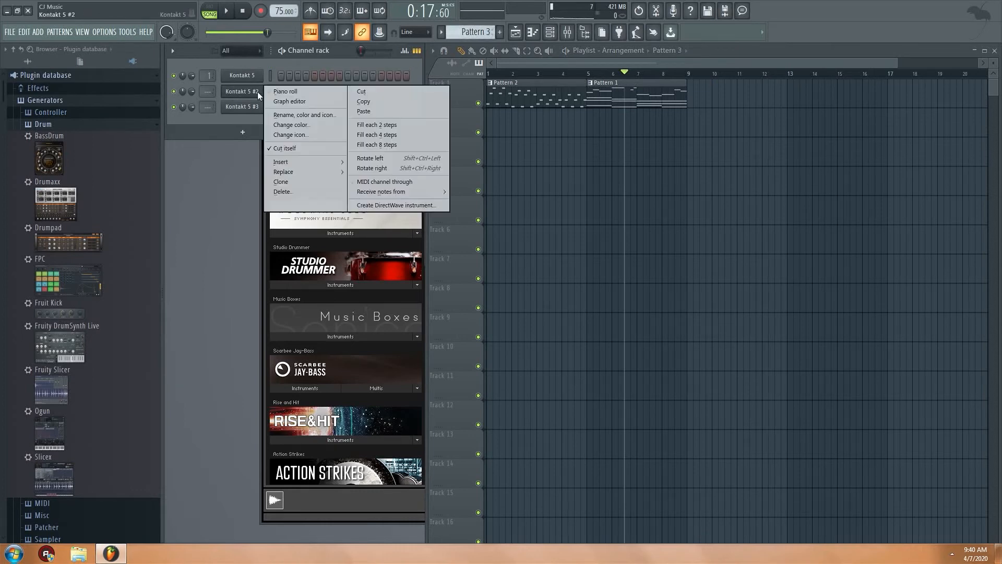
left_click(362, 111)
- Place Pattern 3 at bar 5 on Track 2 and briefly play the song from there
left_click(228, 14)
left_click(590, 127)
left_click(590, 73)
key("space")
key("space")
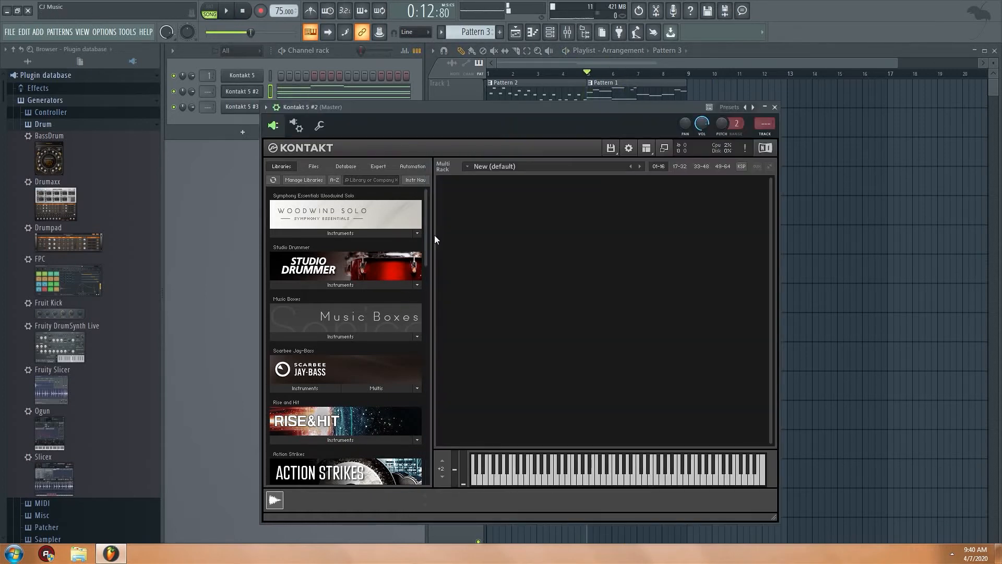
- Load String Ensemble Essential from the Symphony Essentials String Ensemble library into Kontakt 5 #2
left_click_drag(427, 255, 307, 450)
left_click(288, 479)
left_click_drag(310, 448, 467, 376)
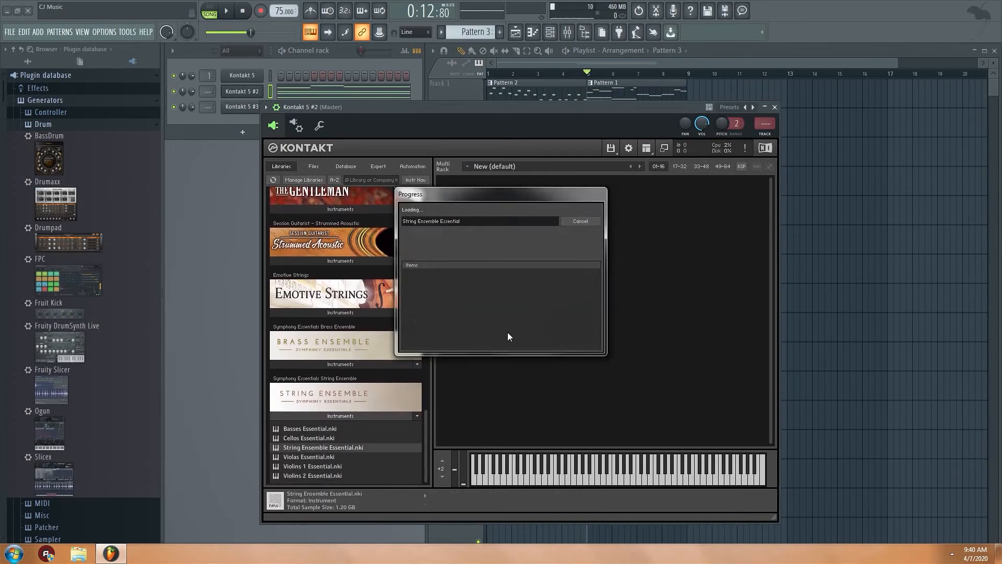
- Lower the string ensemble's Dynamics, audition it from bar 5, and close the instrument
left_click_drag(595, 306, 592, 406)
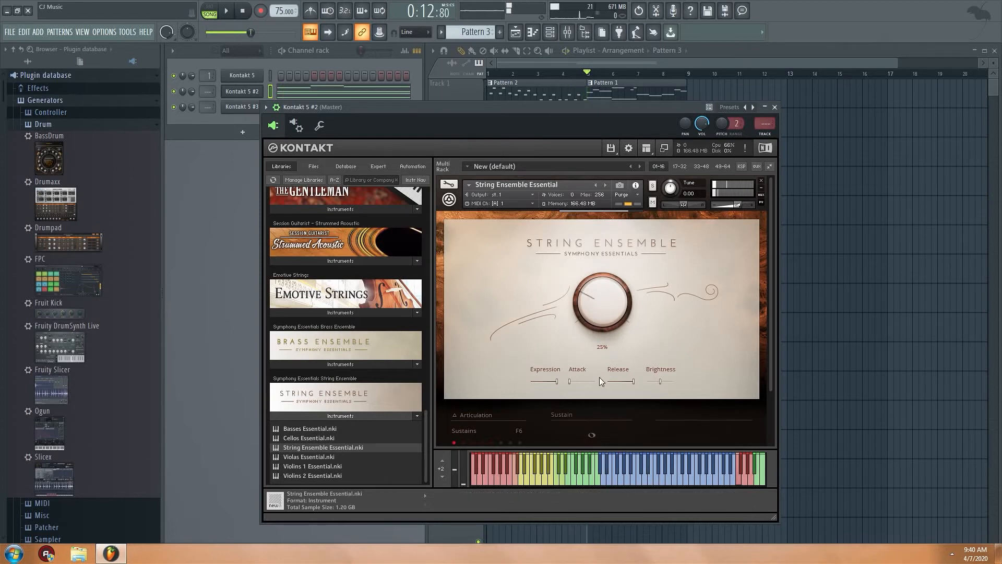
left_click_drag(606, 306, 601, 312)
key("space")
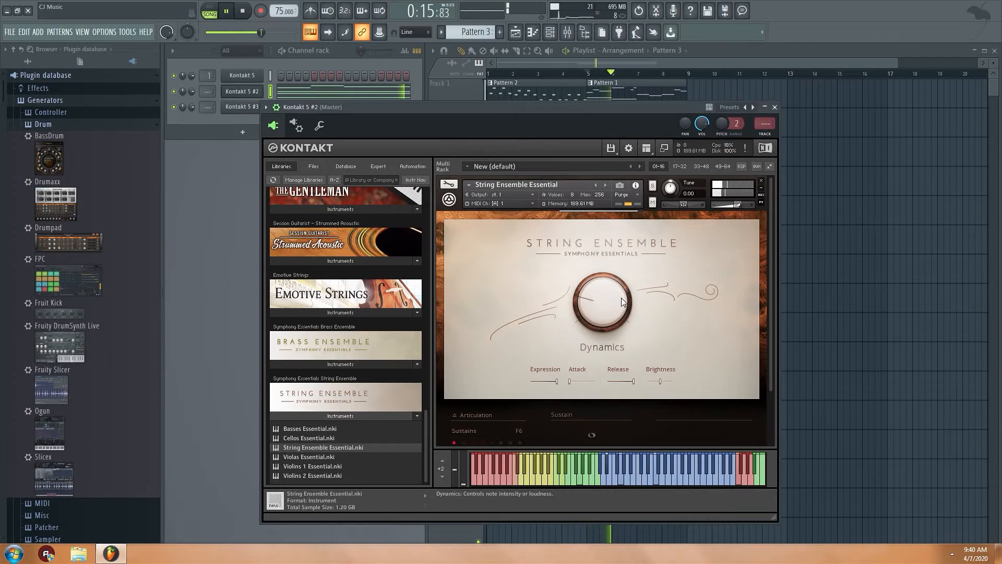
left_click(775, 107)
key("space")
- Open the Pattern 3 notes and delete all the melody notes above the chords
double_click(595, 123)
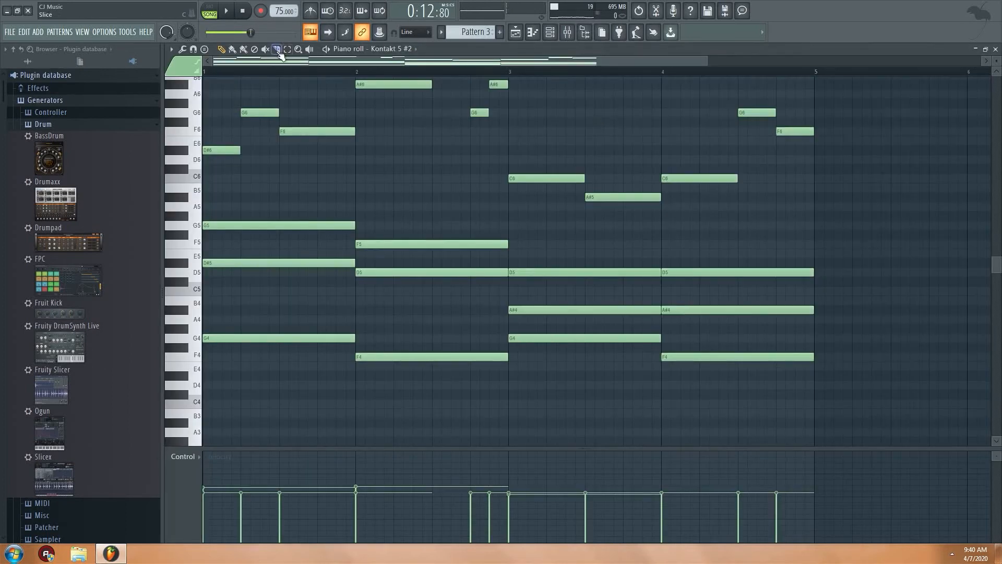
scroll(843, 176, "up", 5)
left_click_drag(841, 167, 125, 345)
key("Delete")
scroll(329, 214, "down", 5)
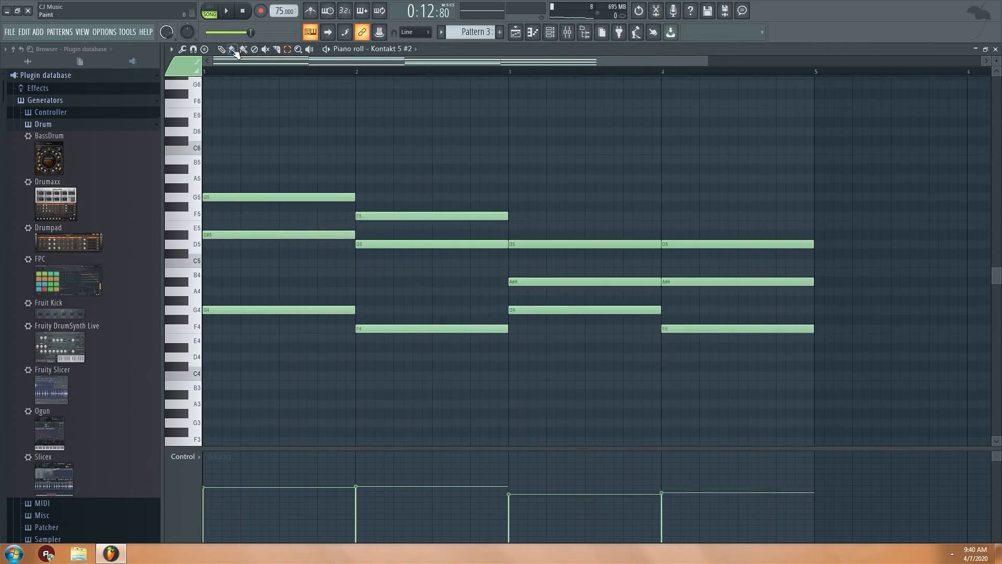
- Add a full-bar G3 bass note under the bar 1 chord and play the pattern
scroll(234, 309, "down", 5)
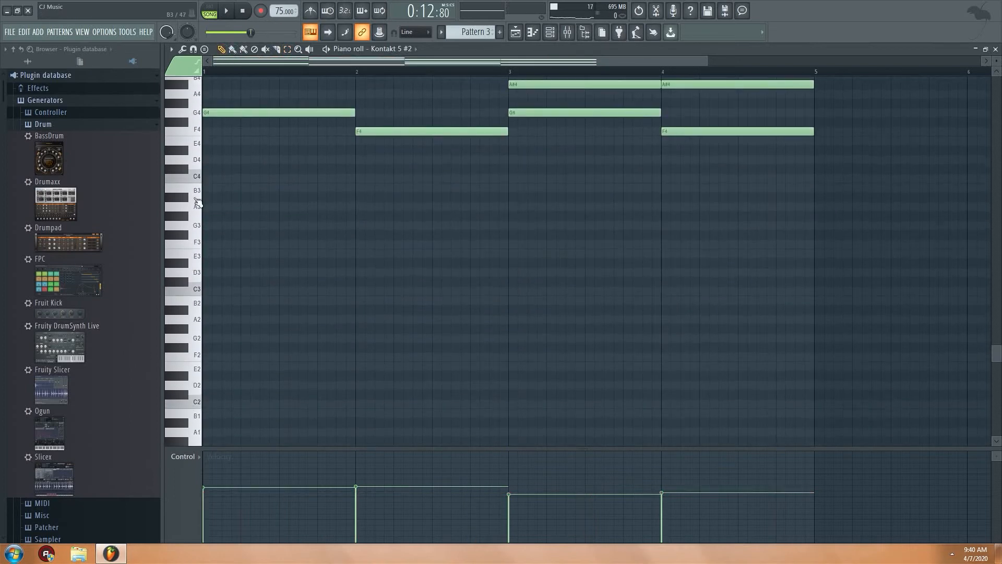
left_click(223, 226)
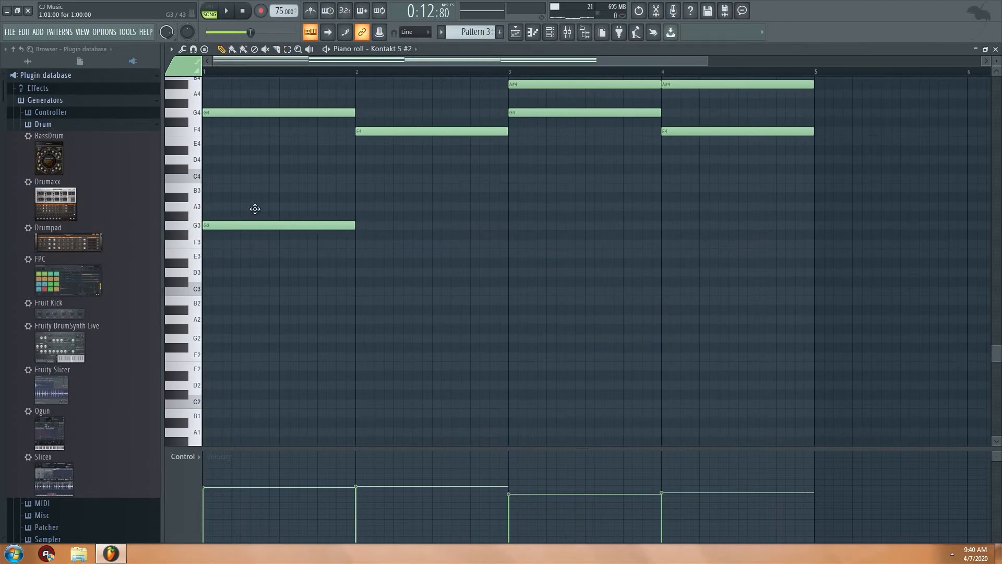
left_click(215, 19)
key("space")
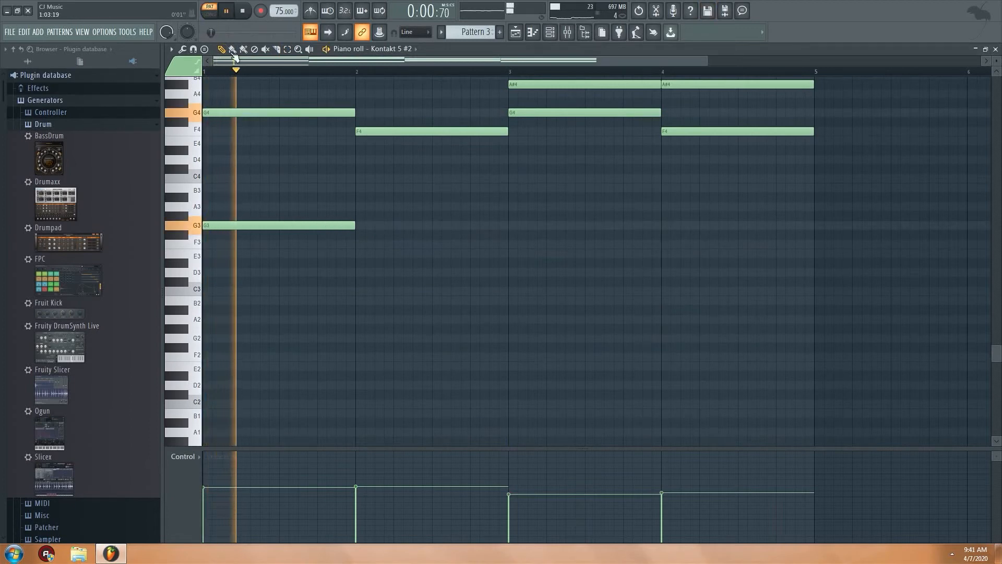
left_click(243, 15)
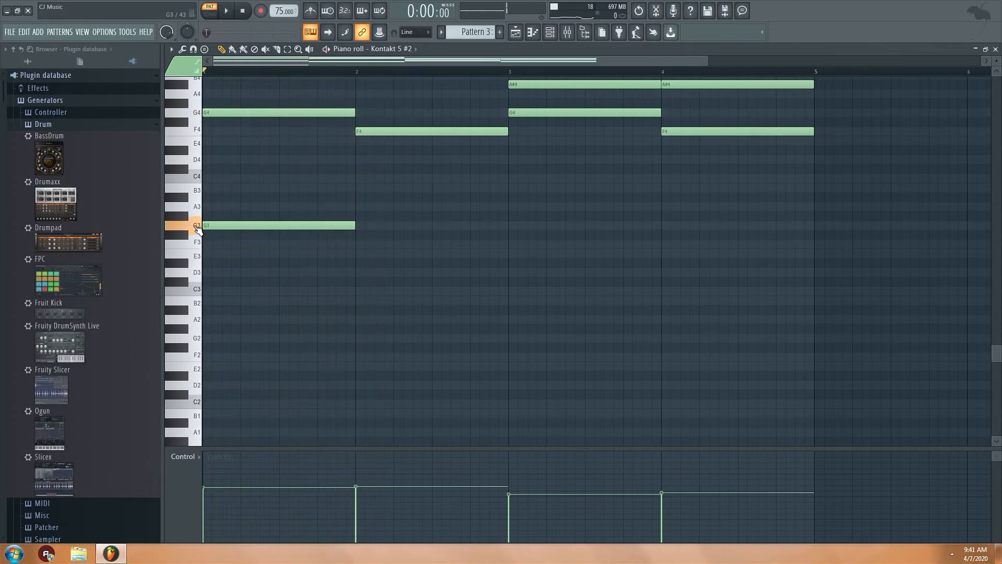
- Add full-bar bass notes of F3 in bar 2, G3 in bar 3 and F3 in bar 4
scroll(292, 276, "up", 5)
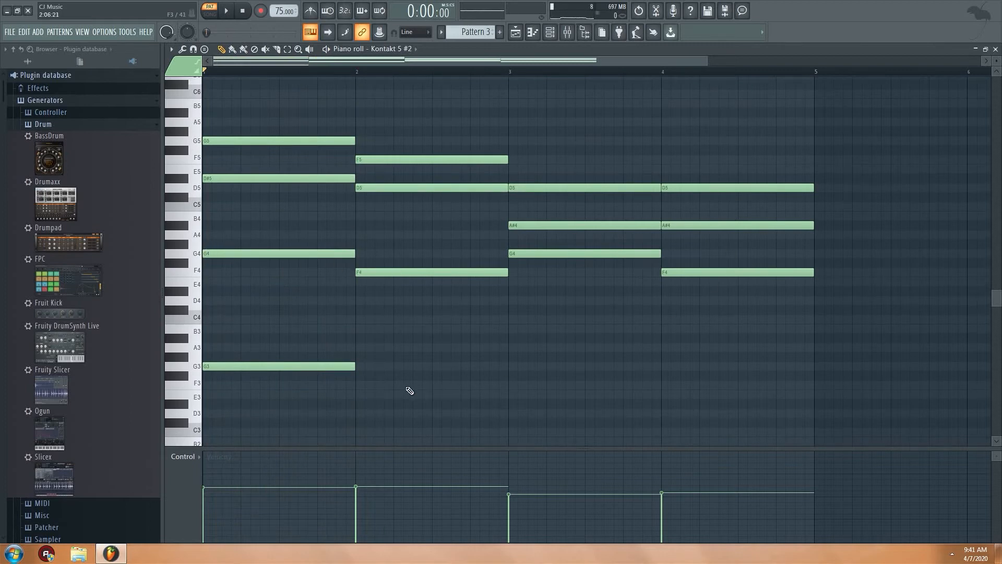
scroll(336, 365, "down", 3)
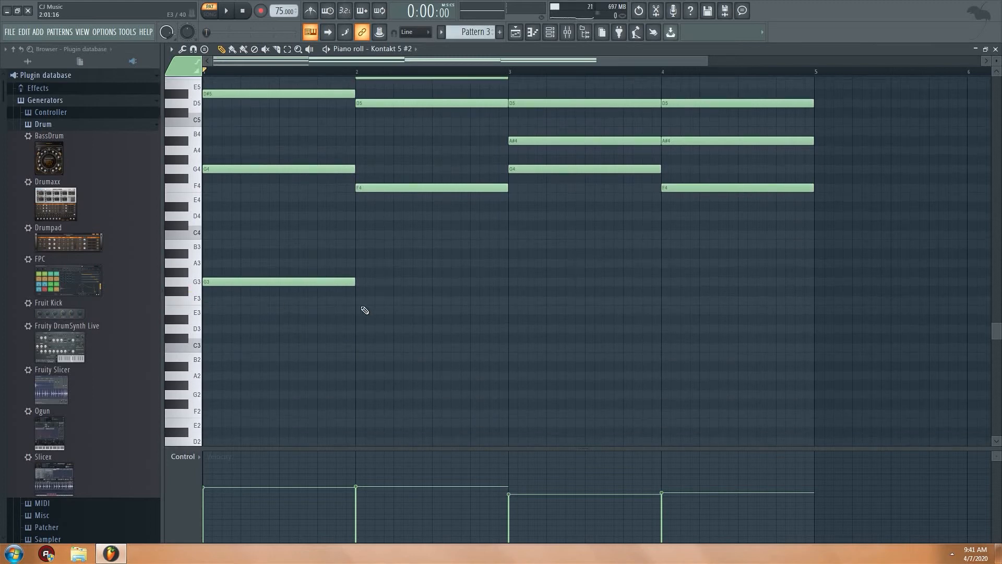
left_click(386, 300)
left_click(517, 281)
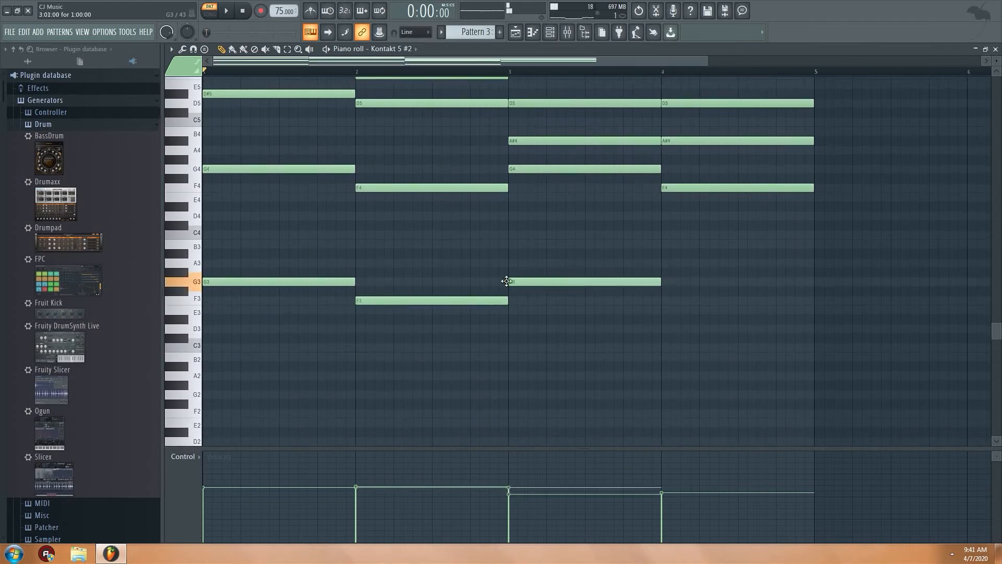
left_click(662, 300)
- Play the string pattern from the start and jump to bars 2, 3 and 4 to check the bass notes
key("space")
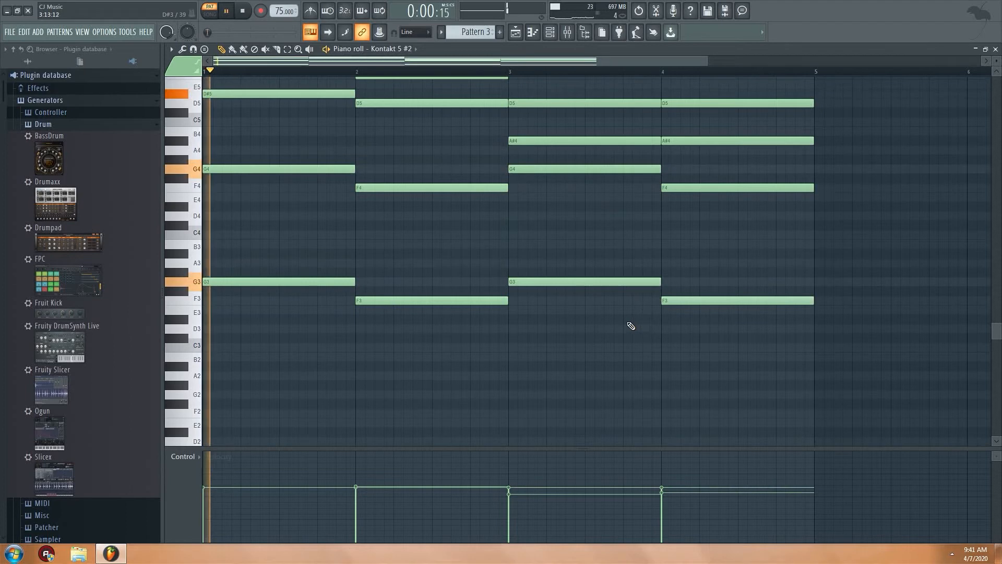
left_click(361, 74)
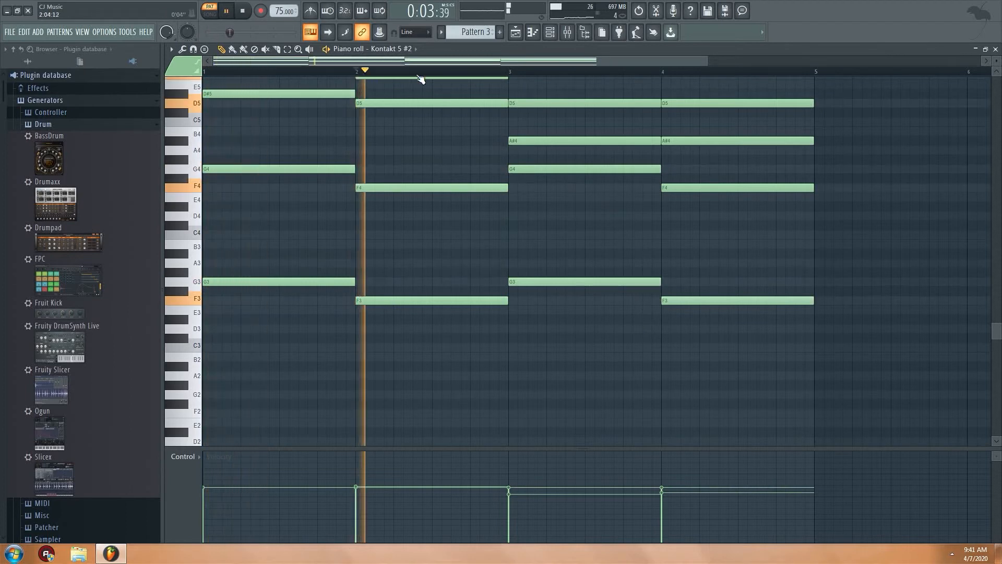
left_click(510, 75)
left_click(662, 74)
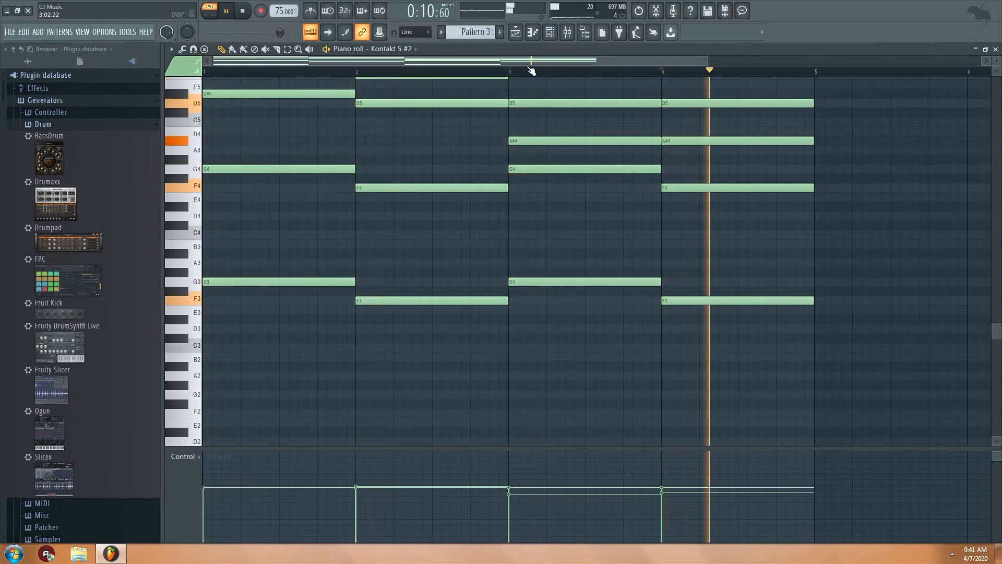
key("space")
mouse_move(664, 300)
left_mouse_down()
mouse_move(665, 329)
mouse_move(665, 300)
left_mouse_up()
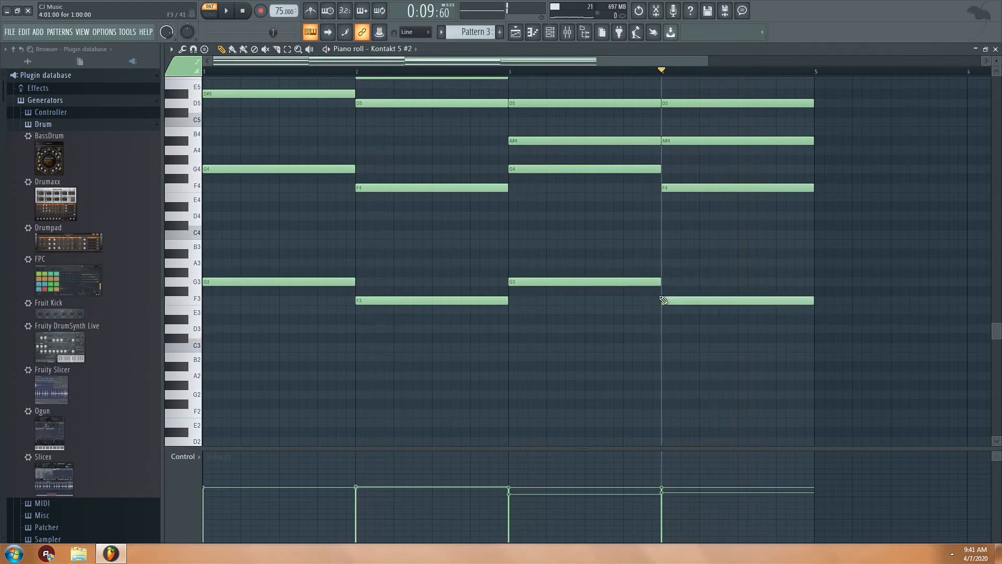
- Return to the playlist and switch playback to song mode
left_click(533, 32)
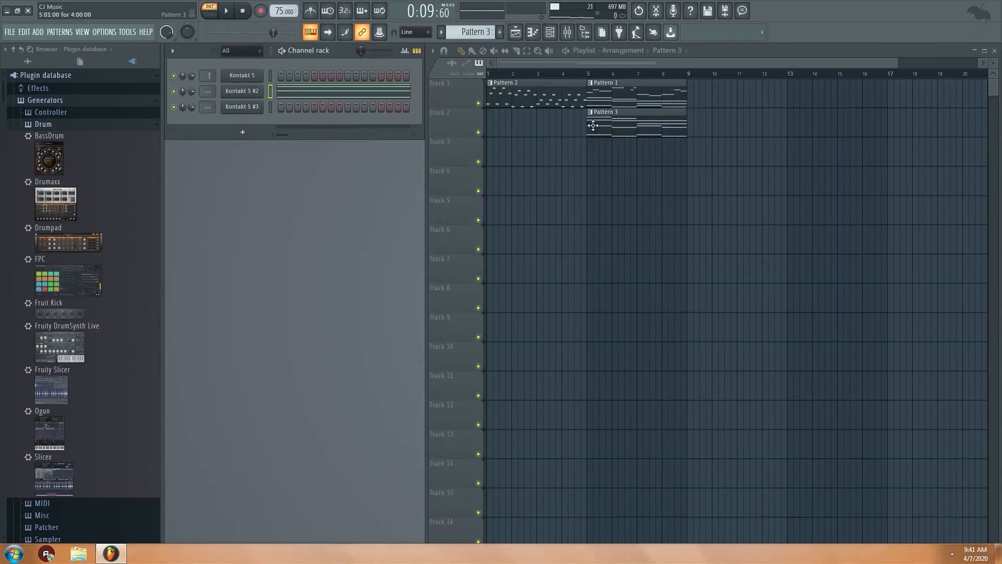
key("l")
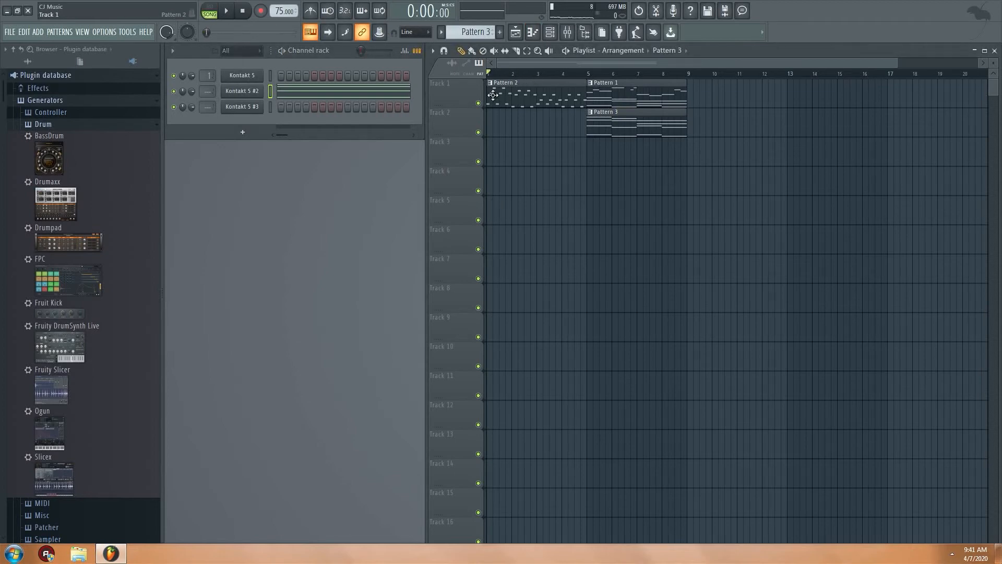
- Create a channel volume automation clip for the Kalimba's Kontakt 5 channel spanning bars 1 to 4 of the playlist
left_click(503, 99)
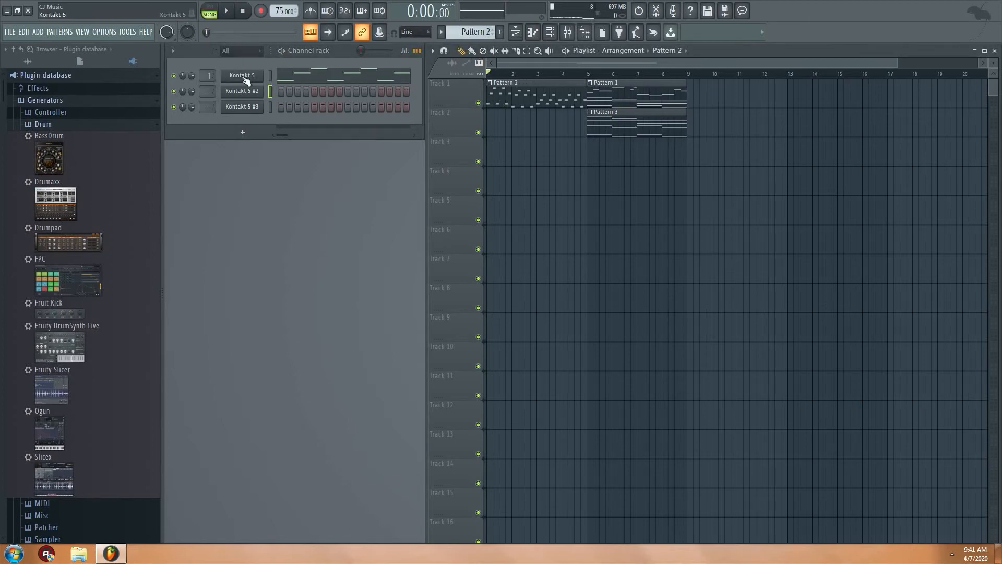
left_click(265, 92)
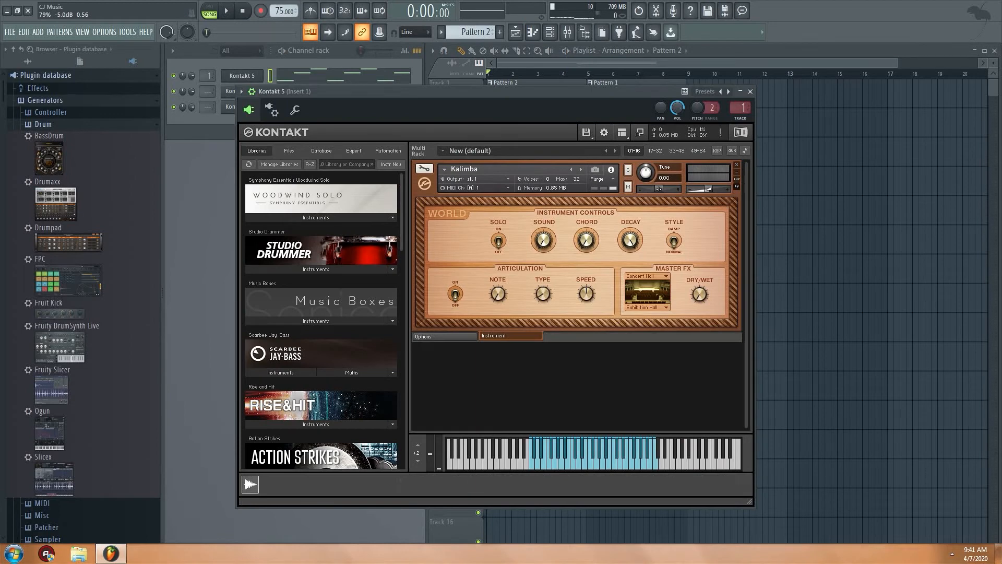
key("Escape")
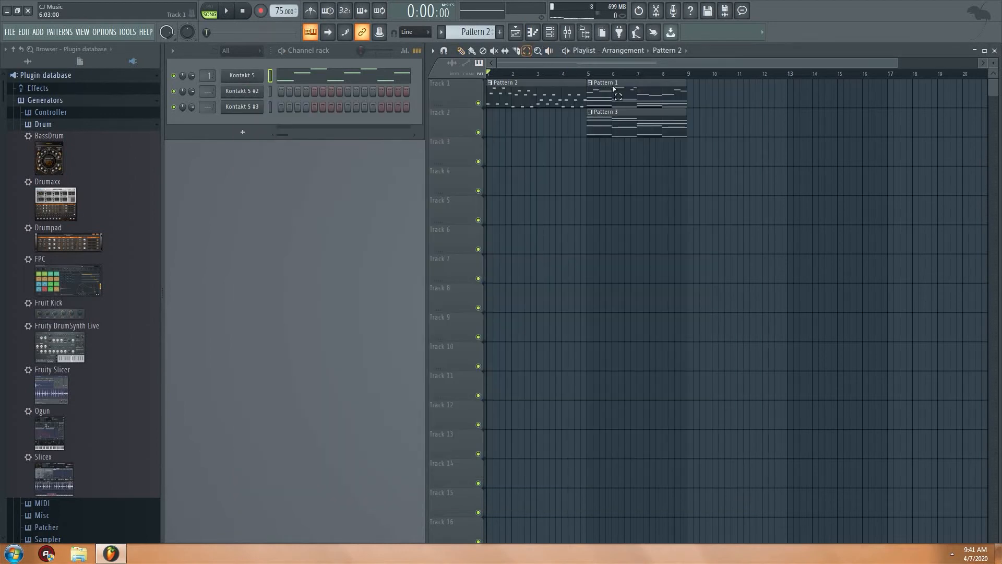
left_click_drag(585, 76, 449, 57)
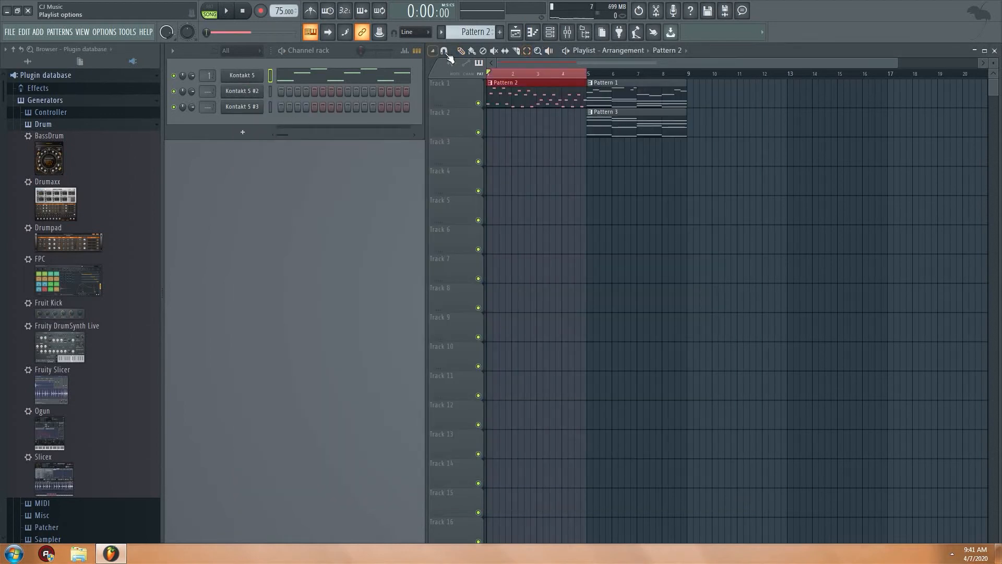
left_click(127, 33)
mouse_move(157, 161)
left_click(306, 221)
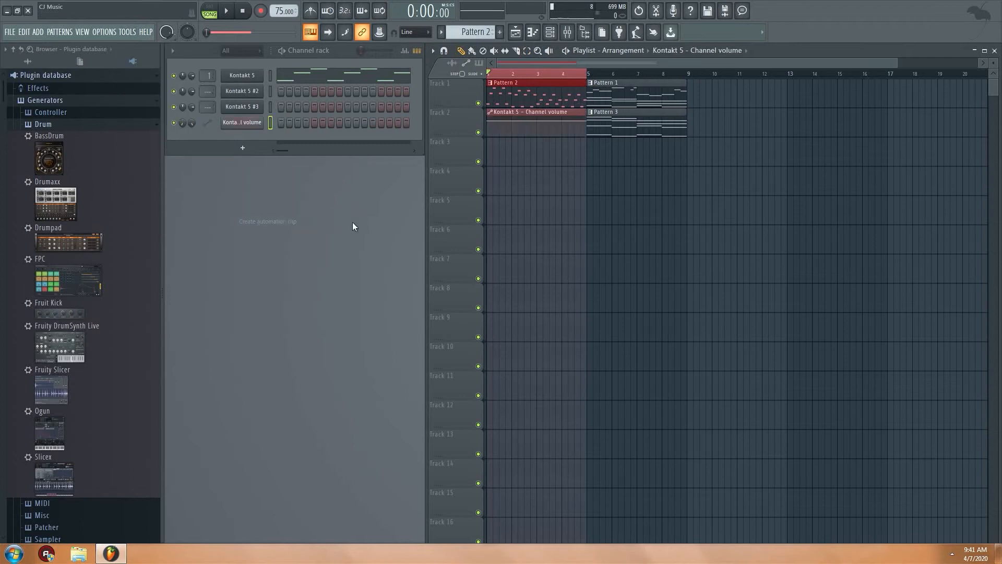
- Lower the automation clip's starting point so the Kalimba fades in over the intro, and play the song
left_click_drag(493, 122, 445, 210)
key("space")
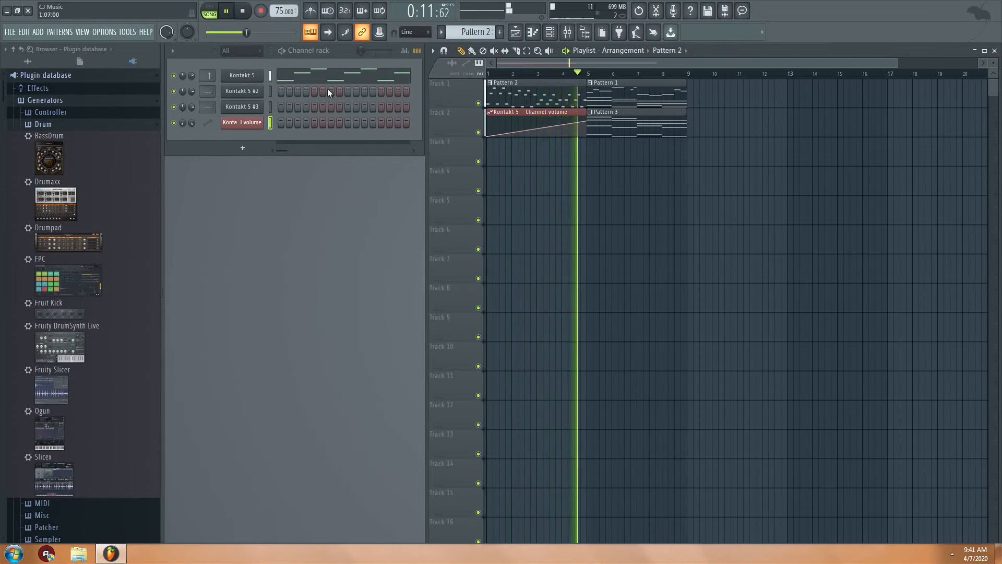
- Examine the Kalimba and String Ensemble instruments and the Pattern 3 notes while the song plays
left_click(252, 78)
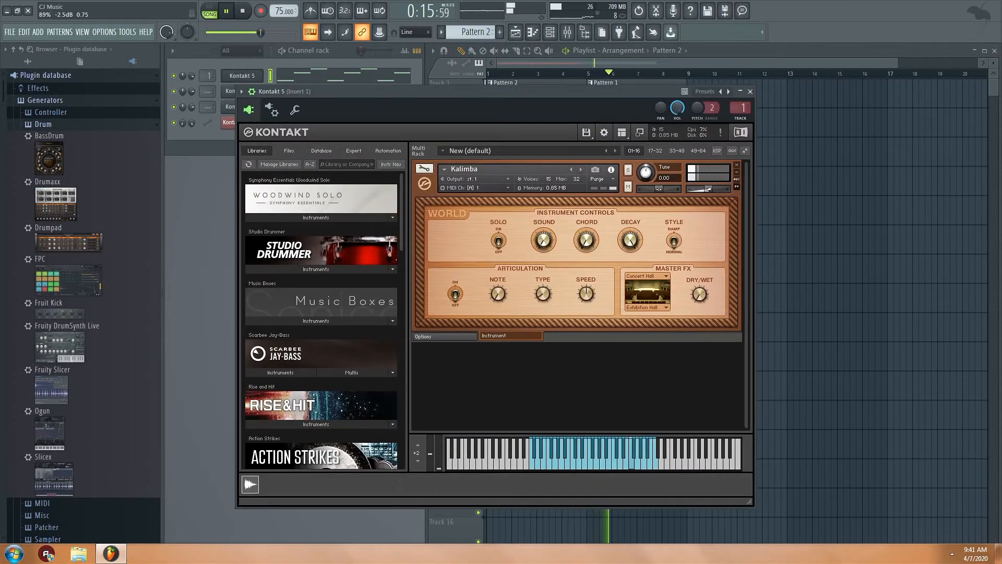
left_click(750, 92)
left_click(618, 127)
double_click(617, 127)
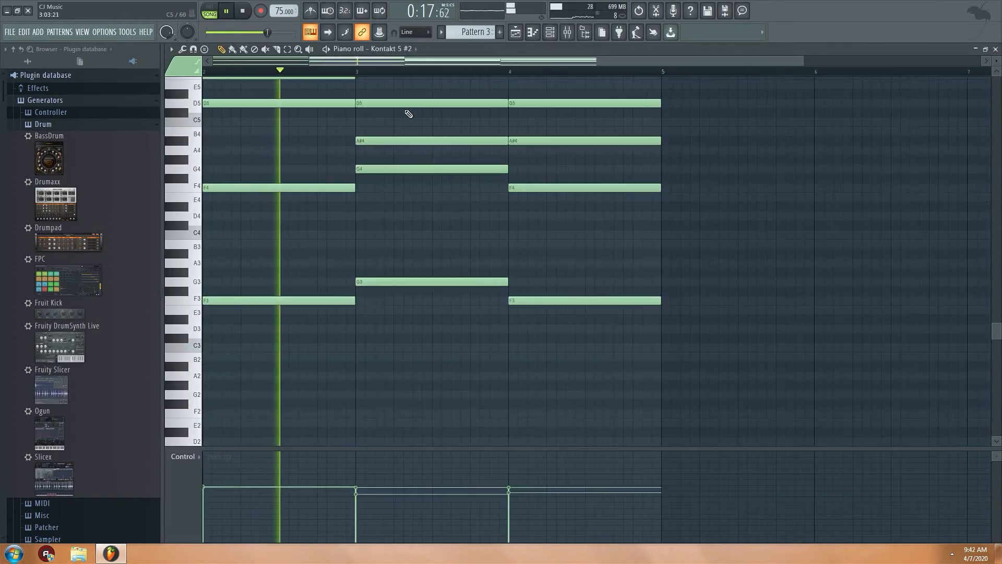
left_click(533, 34)
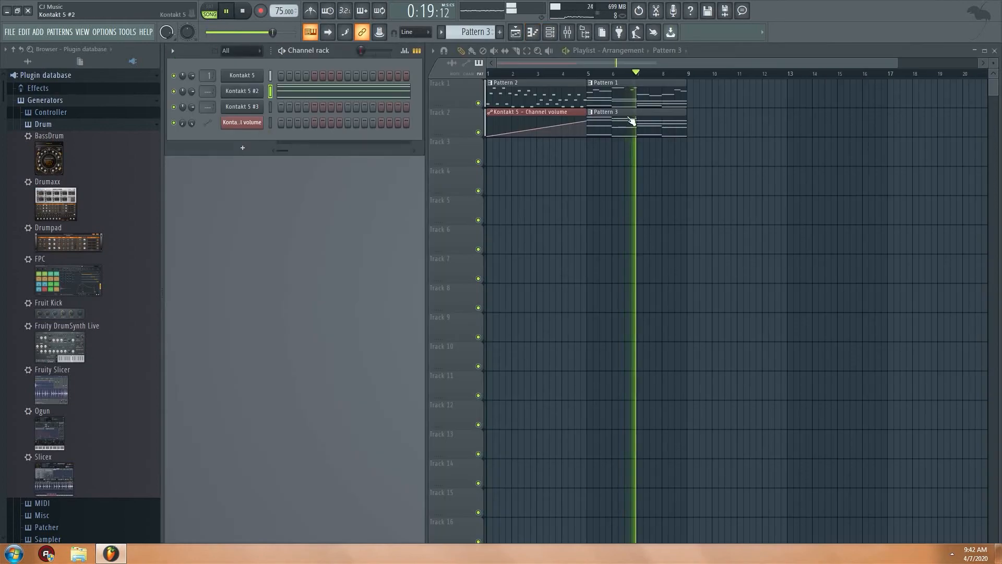
left_click(251, 94)
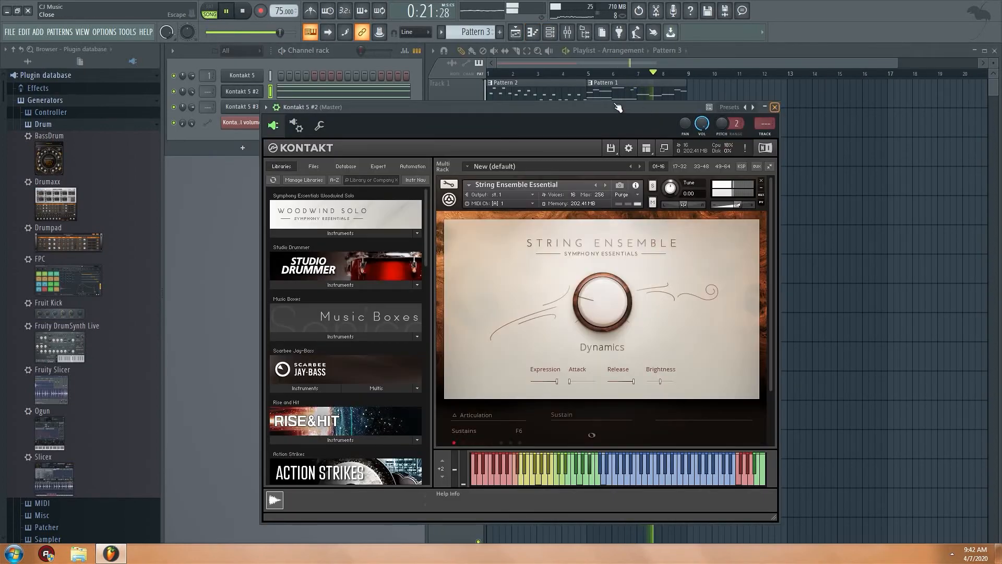
left_click(775, 107)
left_click(610, 93)
left_click(259, 73)
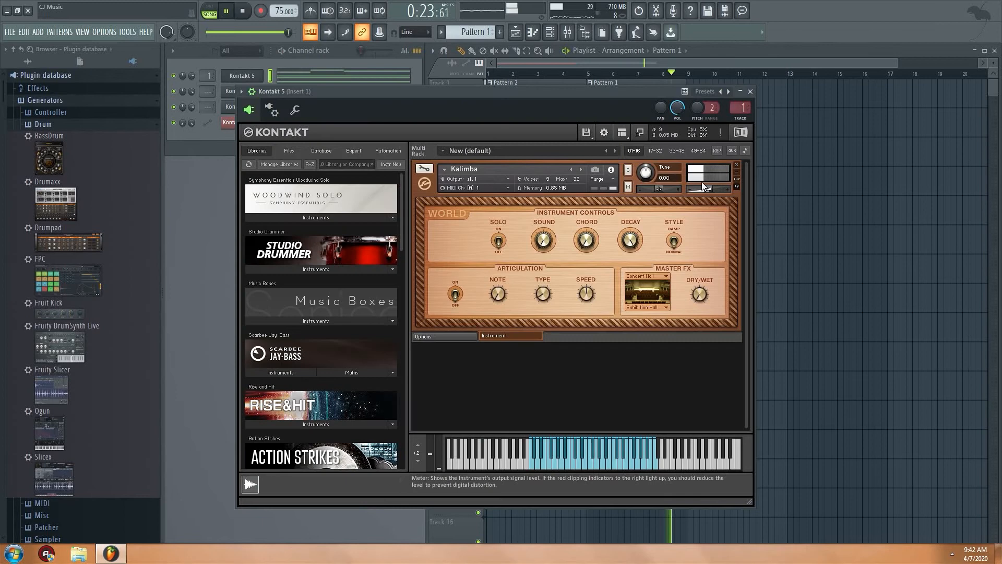
left_click(751, 91)
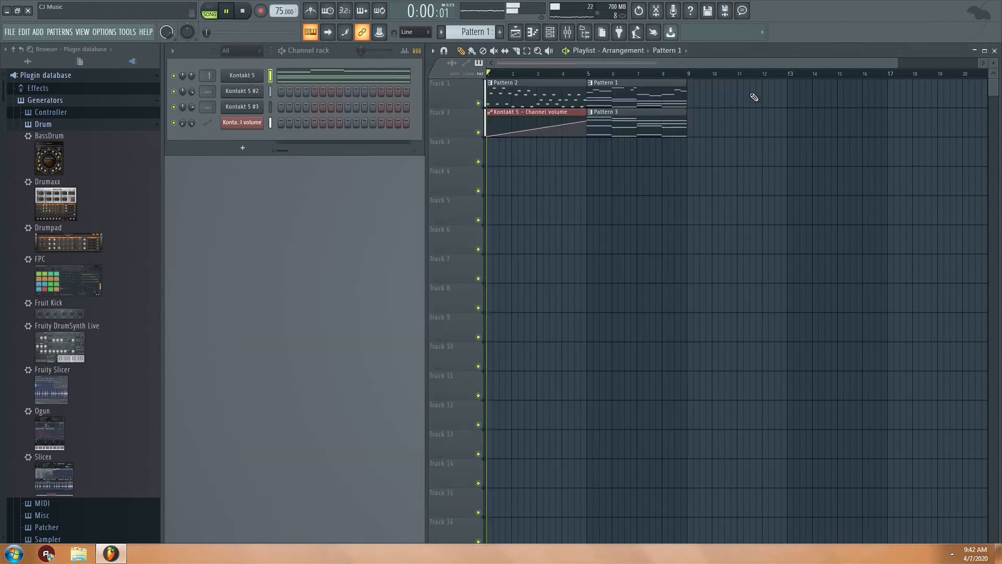
- Play the intro into bar 5, and place a copy of Pattern 2 on Track 3 at bar 5
left_click(545, 73)
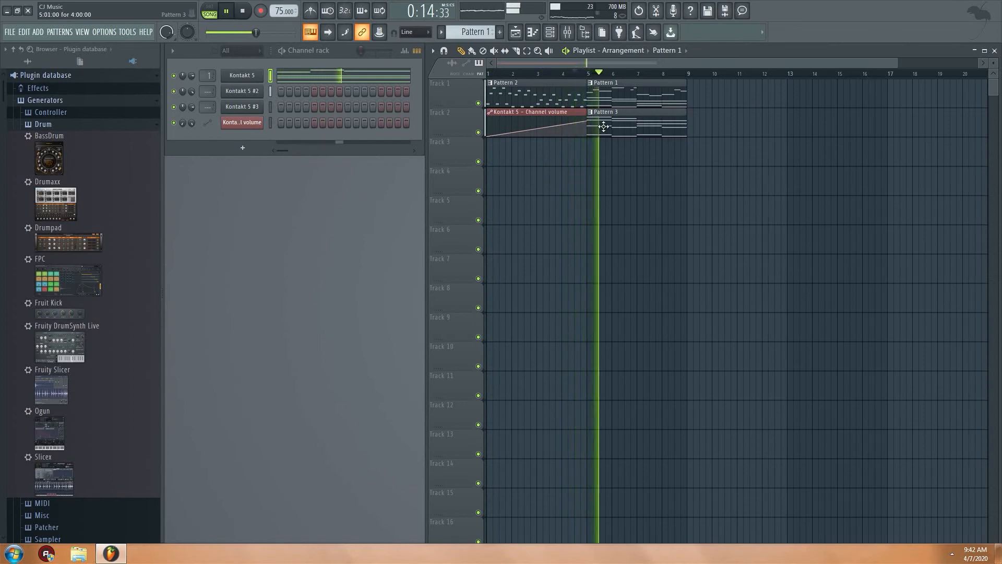
key("space")
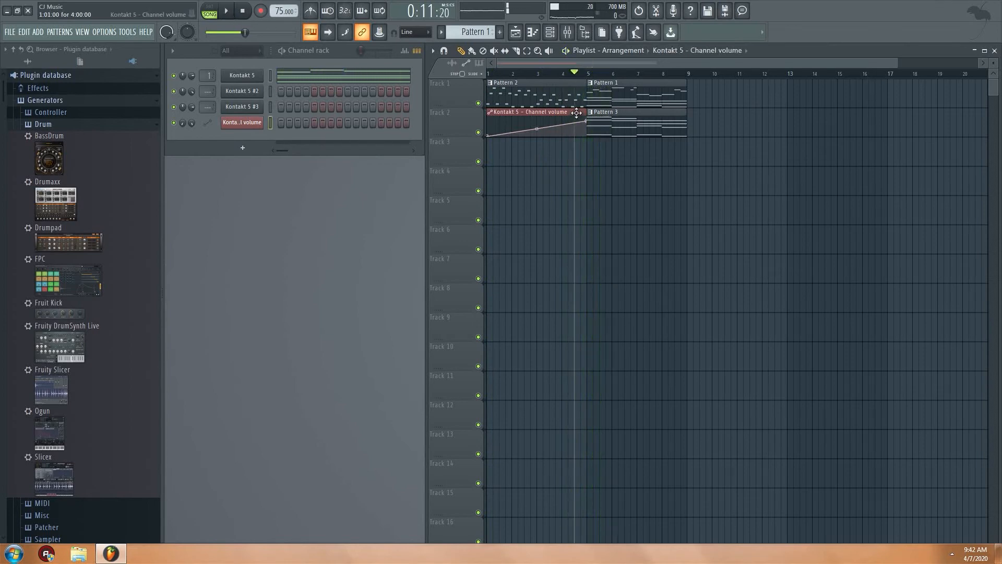
left_click(567, 95)
left_click(593, 153)
key("space")
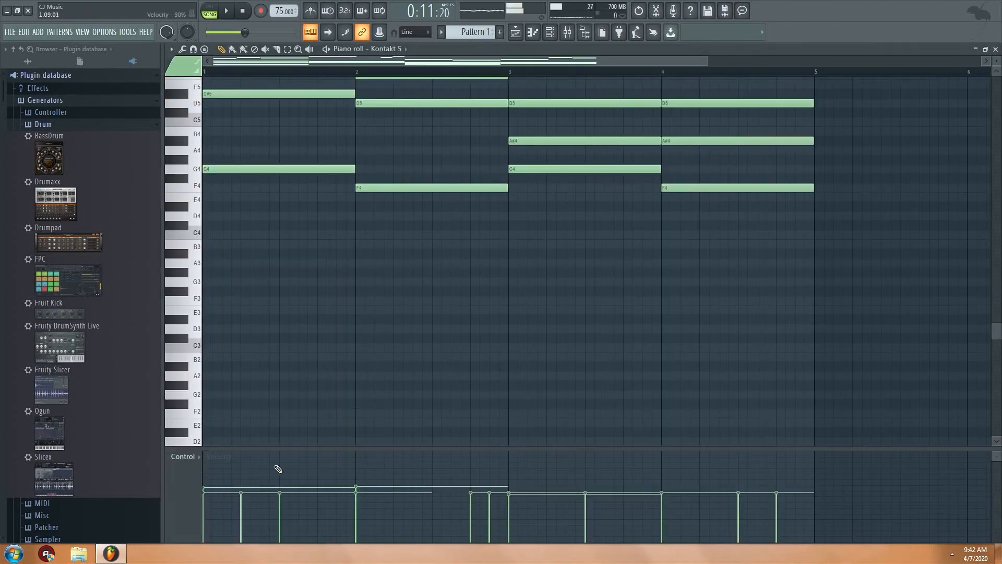
- Redraw the note velocities of Pattern 1 at a slightly lower, even level and play the arrangement in the playlist
left_click(209, 500)
left_click_drag(209, 500, 269, 501)
left_click_drag(329, 500, 631, 500)
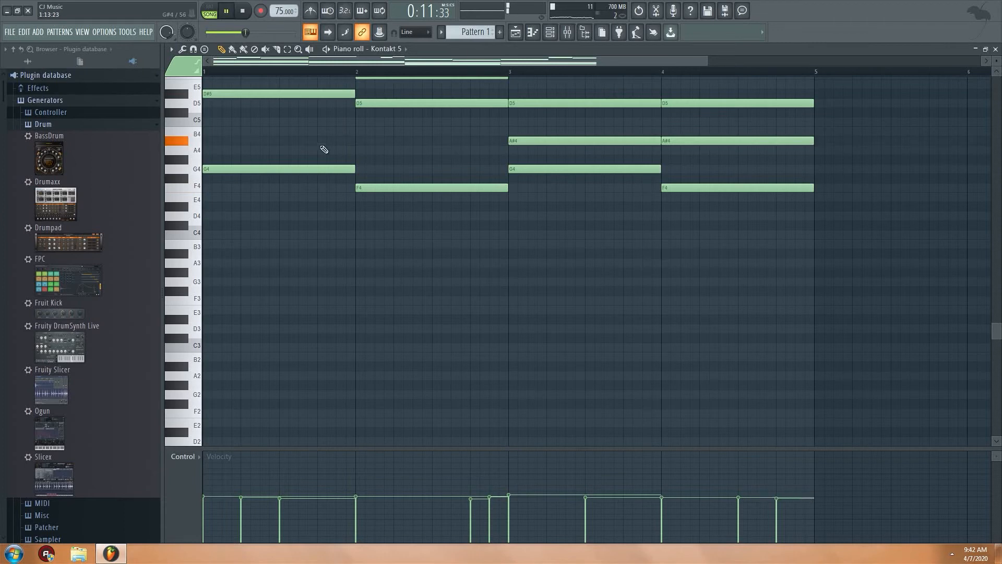
key("space")
left_click(536, 33)
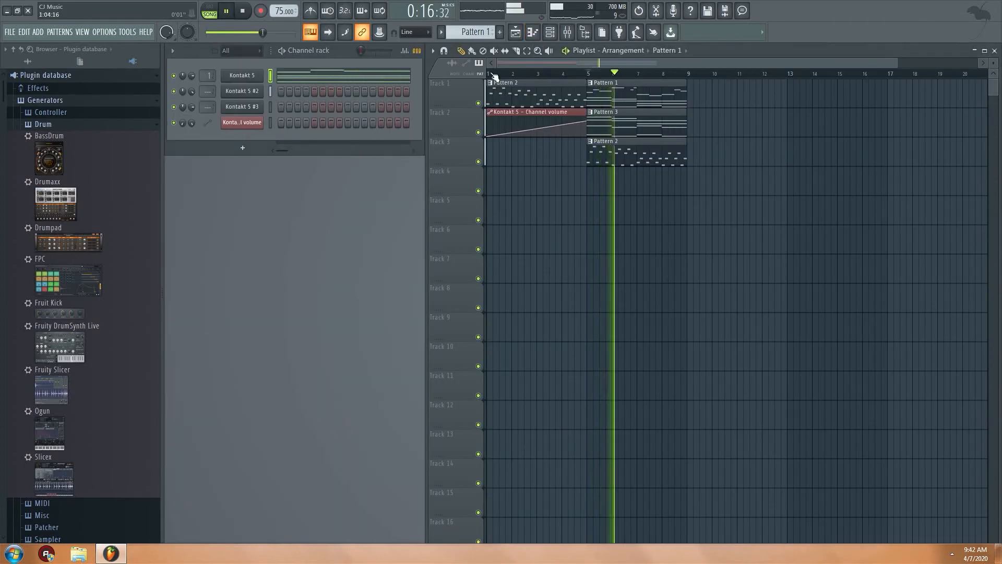
- Move the playback position back to bar 4 and play the transition into bar 5
key("space")
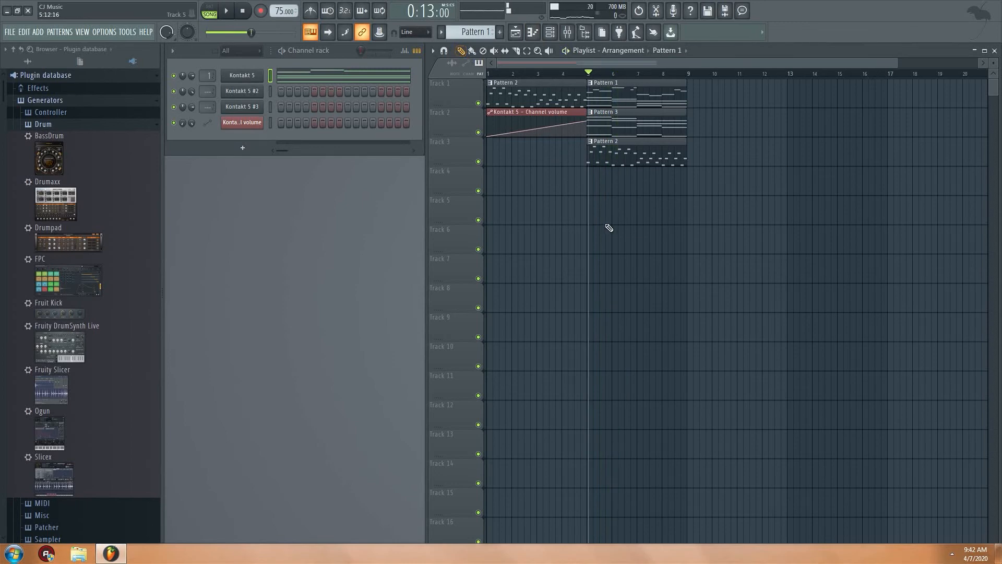
left_click_drag(588, 74, 566, 124)
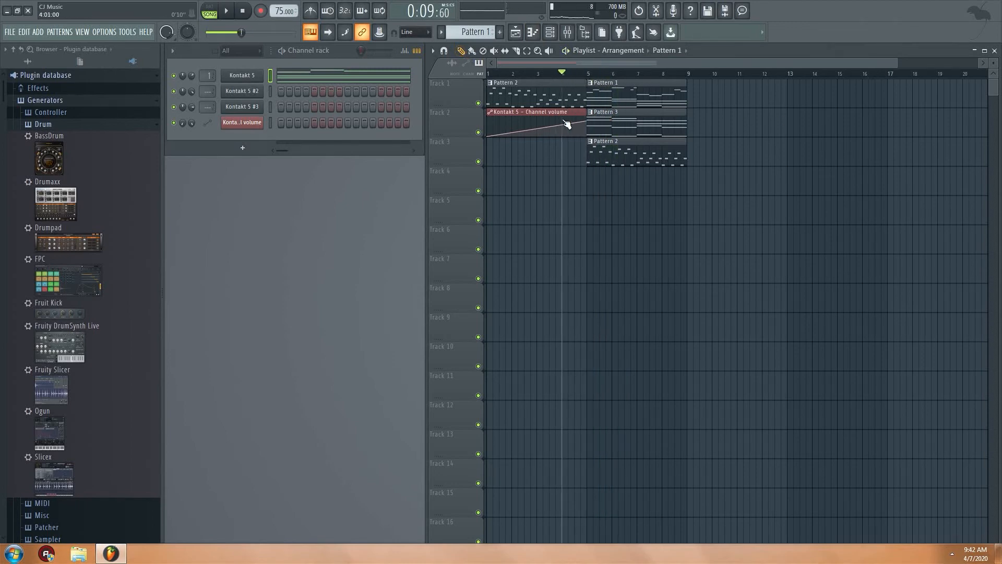
mouse_move(569, 79)
left_mouse_down()
mouse_move(592, 79)
mouse_move(564, 82)
left_mouse_up()
key("space")
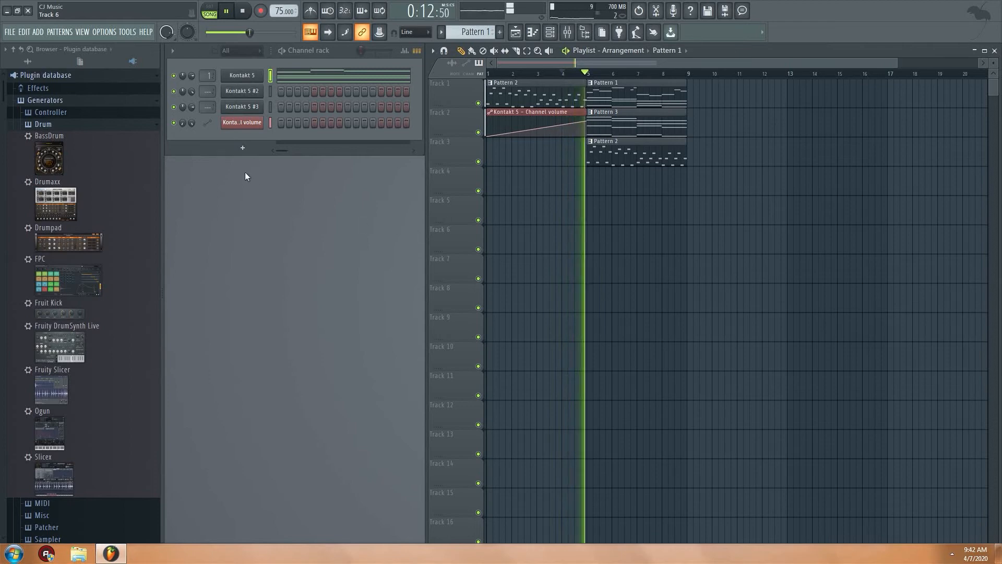
key("space")
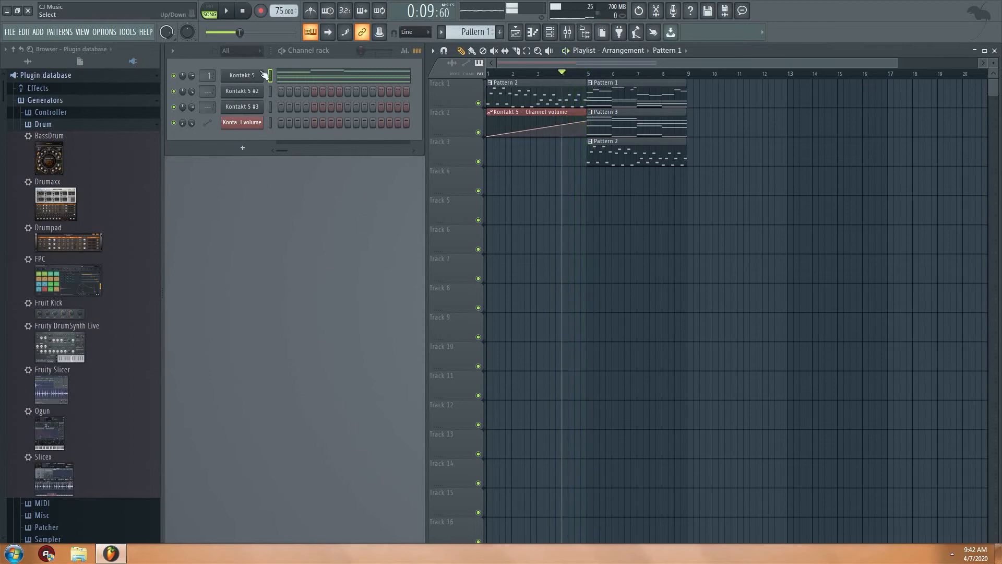
- Switch to the empty Pattern 4 and add another Kontakt 5 instrument from the installed VST generators to the channel rack
left_click_drag(483, 32, 478, 24)
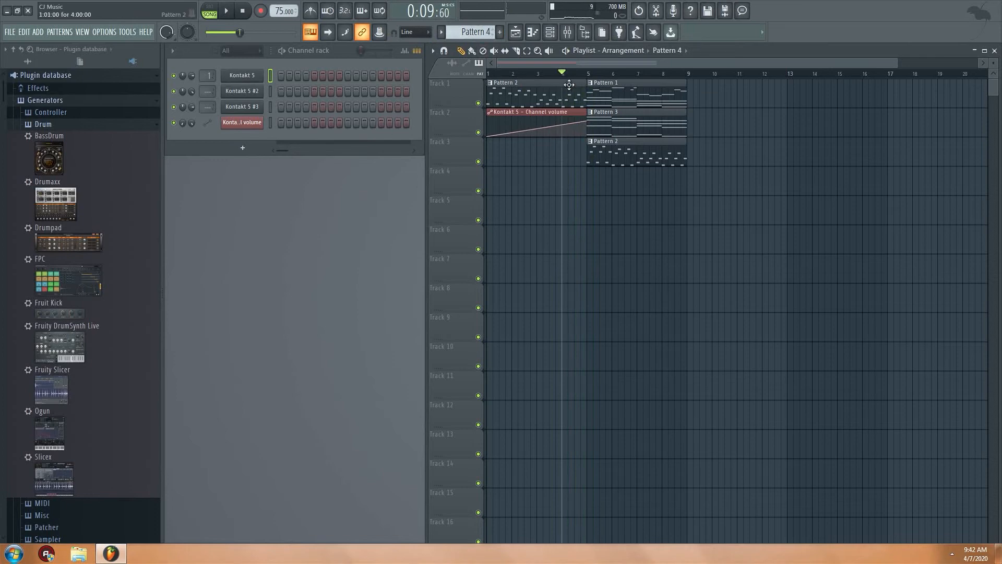
left_click_drag(896, 62, 658, 63)
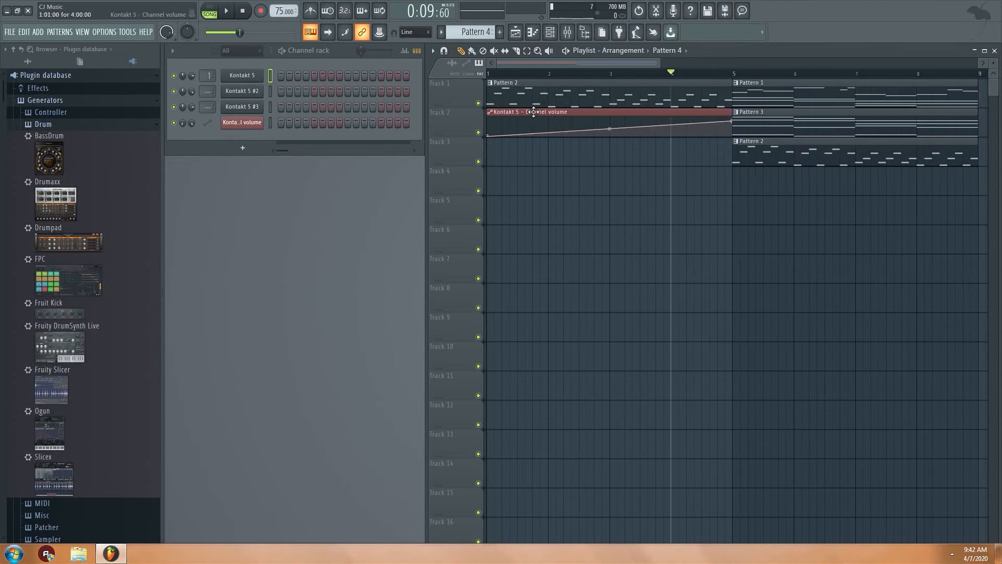
left_click_drag(656, 62, 783, 62)
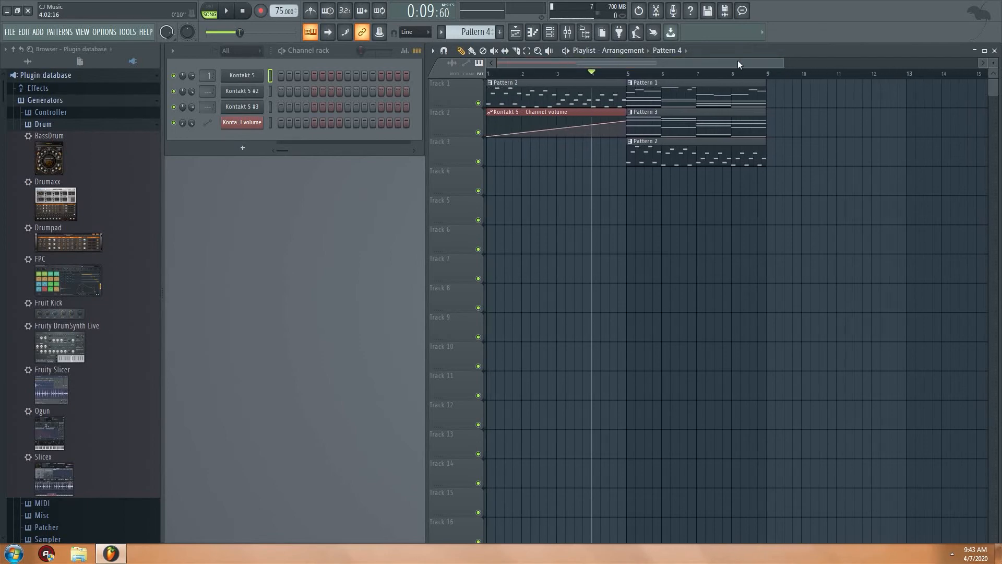
left_click_drag(780, 62, 885, 63)
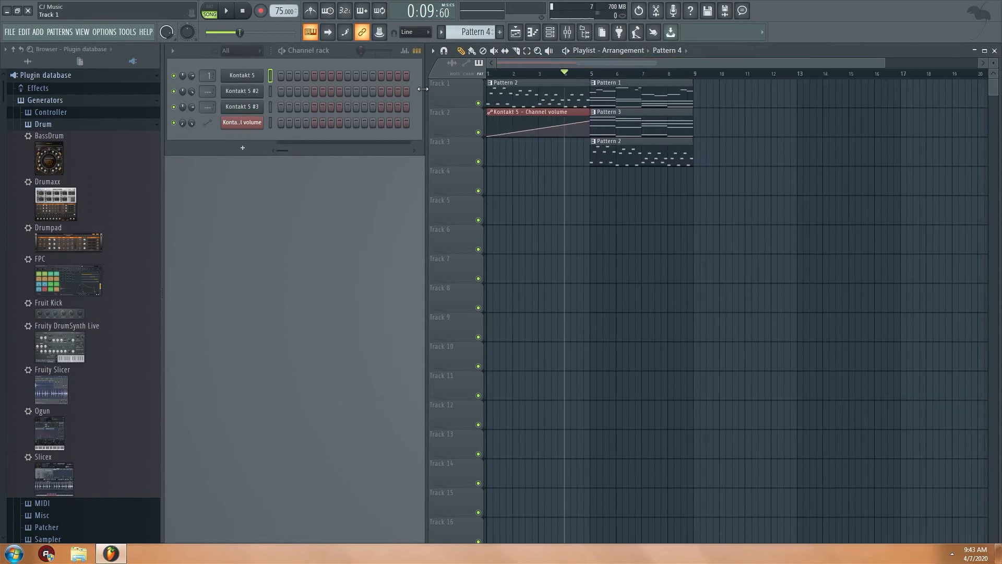
scroll(78, 369, "down", 20)
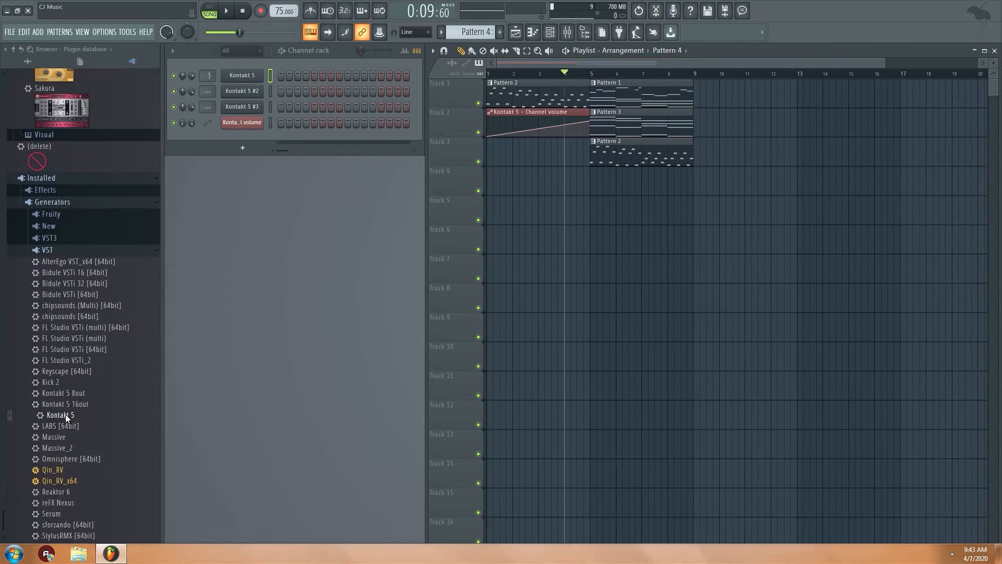
left_click_drag(61, 395, 240, 140)
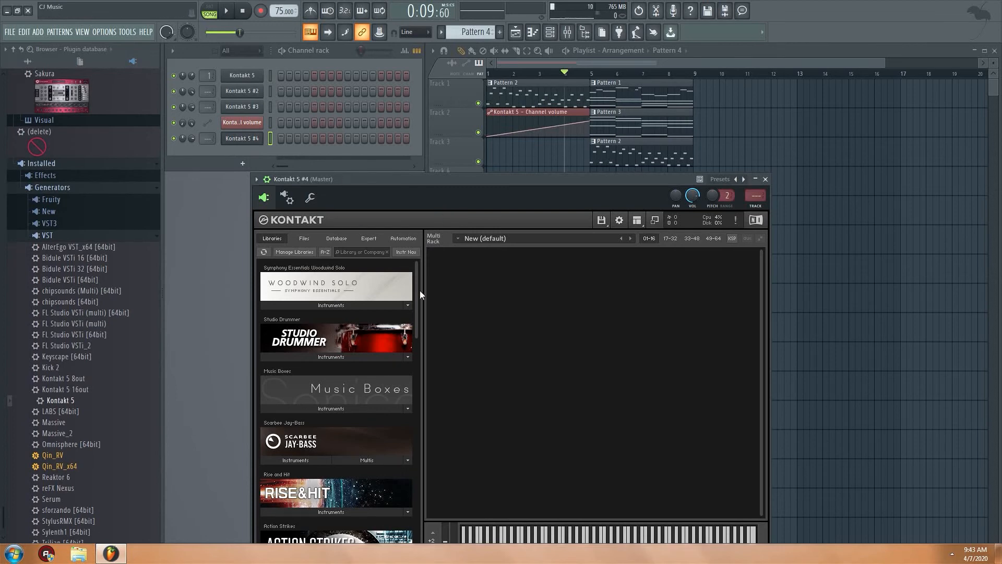
- Load the Rise & Hit instrument in the new Kontakt and choose Cymbal 1 from Orchestral Percussion as its layer
left_click_drag(417, 293, 406, 340)
left_click(331, 342)
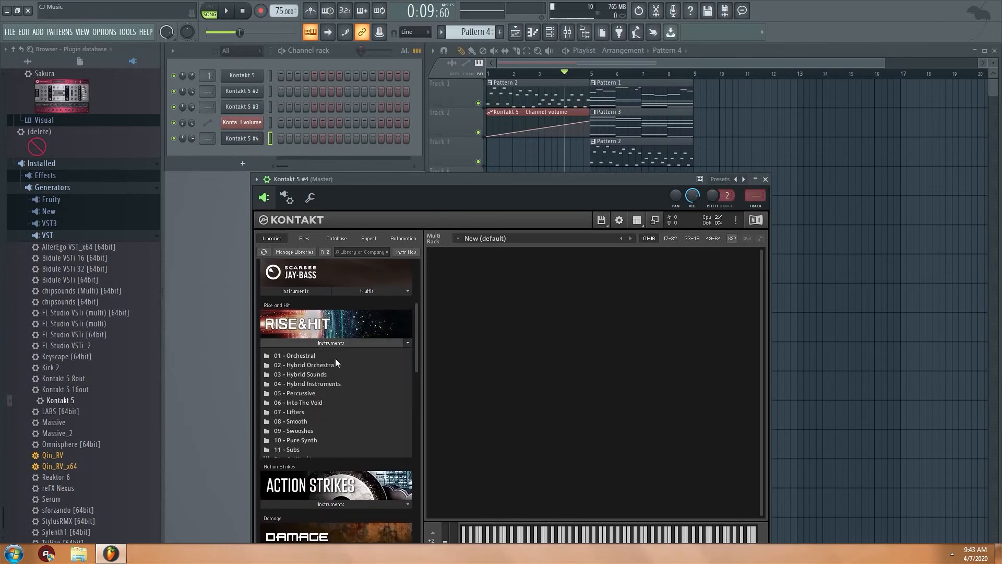
double_click(276, 459)
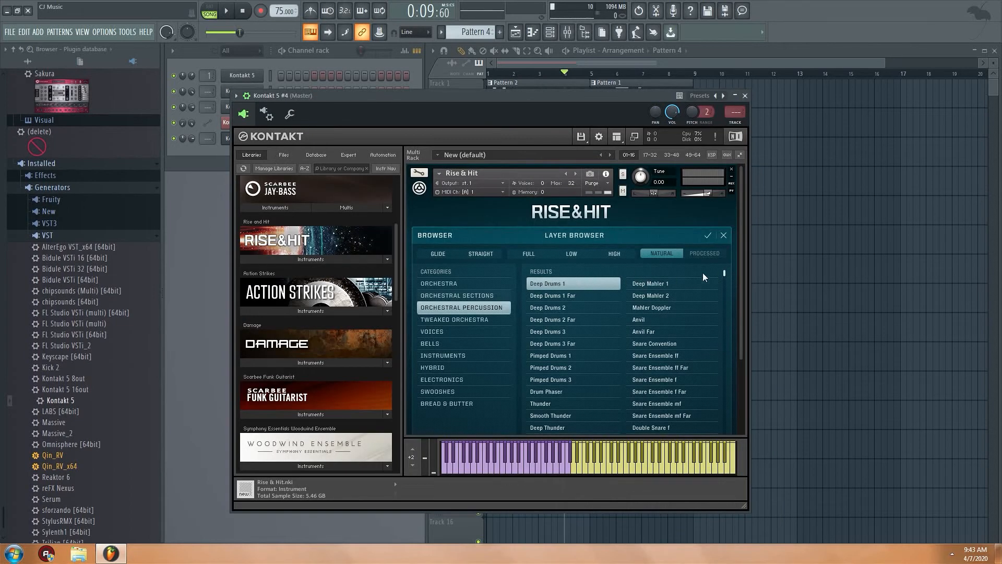
left_click_drag(724, 272, 719, 376)
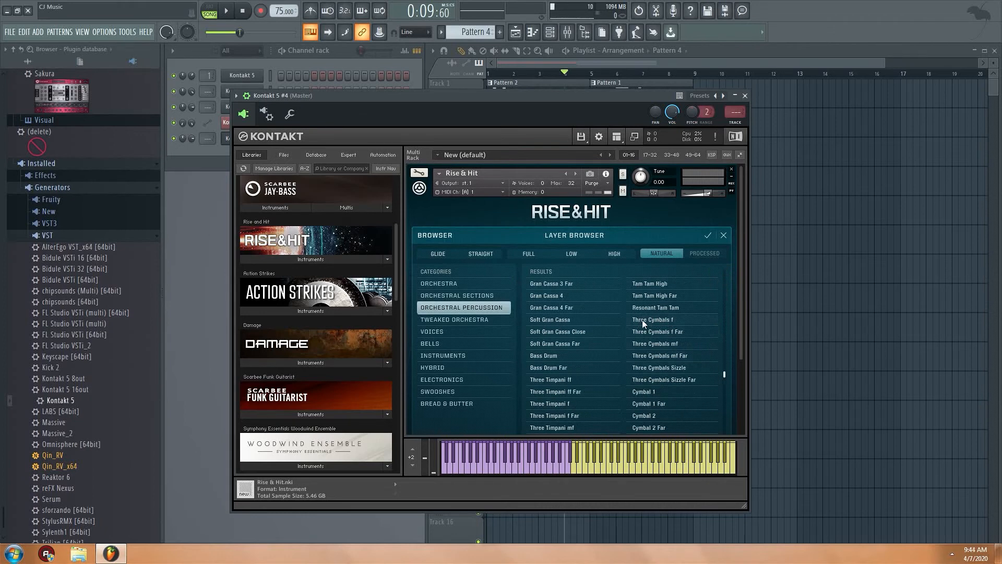
double_click(656, 391)
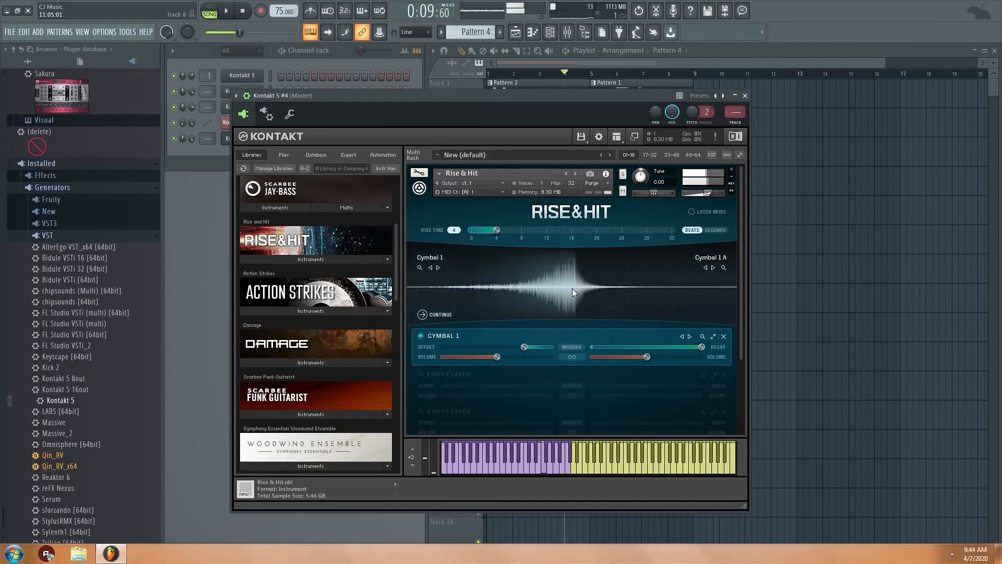
- Route the Rise & Hit channel to mixer Insert 2, add Fruity Reeverb 2 in its first slot and raise the wet level
left_click_drag(382, 103, 531, 116)
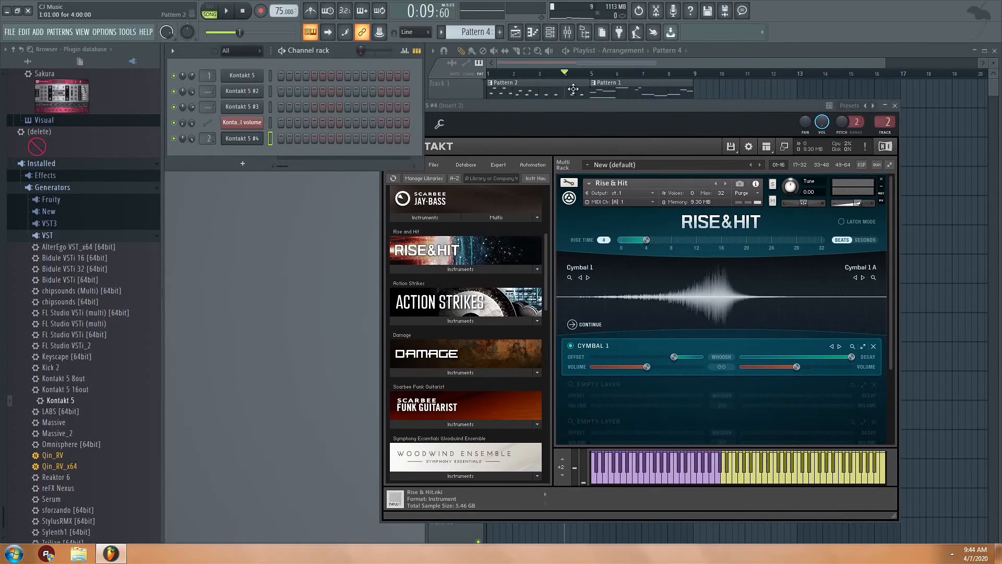
left_click(567, 35)
left_click(844, 169)
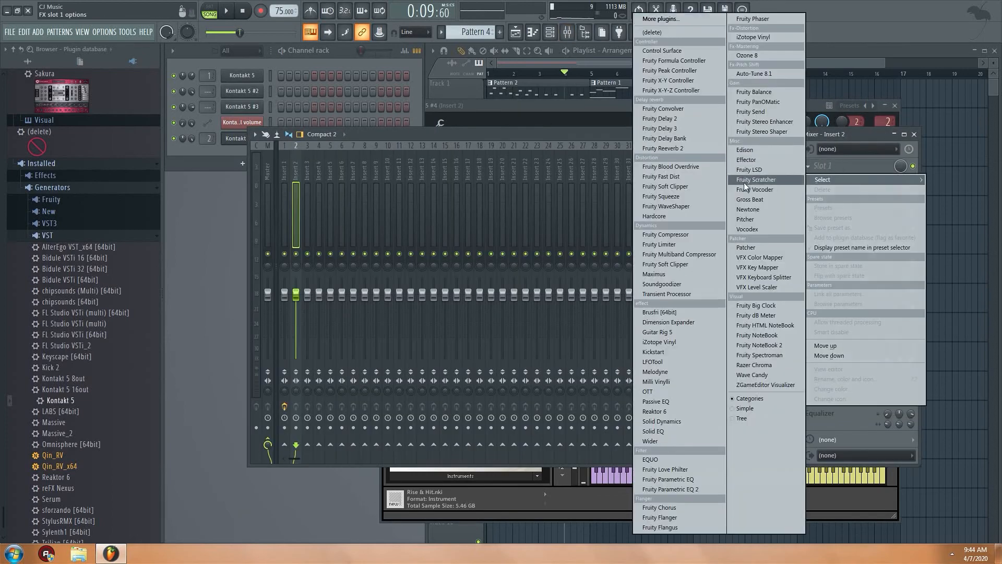
left_click(659, 148)
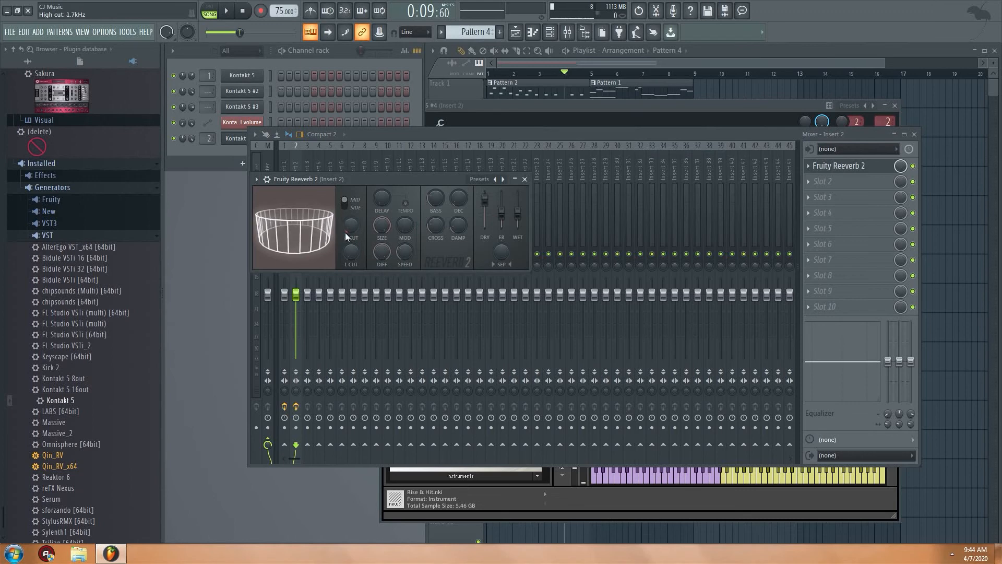
left_click_drag(520, 215, 518, 201)
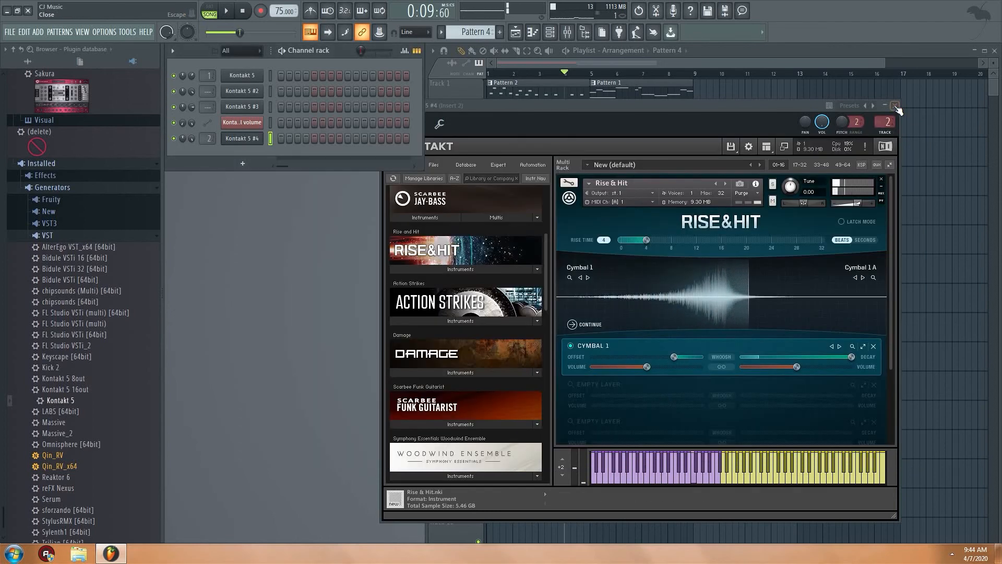
- Add Deep Drums 2 from Orchestral Percussion as the second Rise & Hit layer
left_click(572, 384)
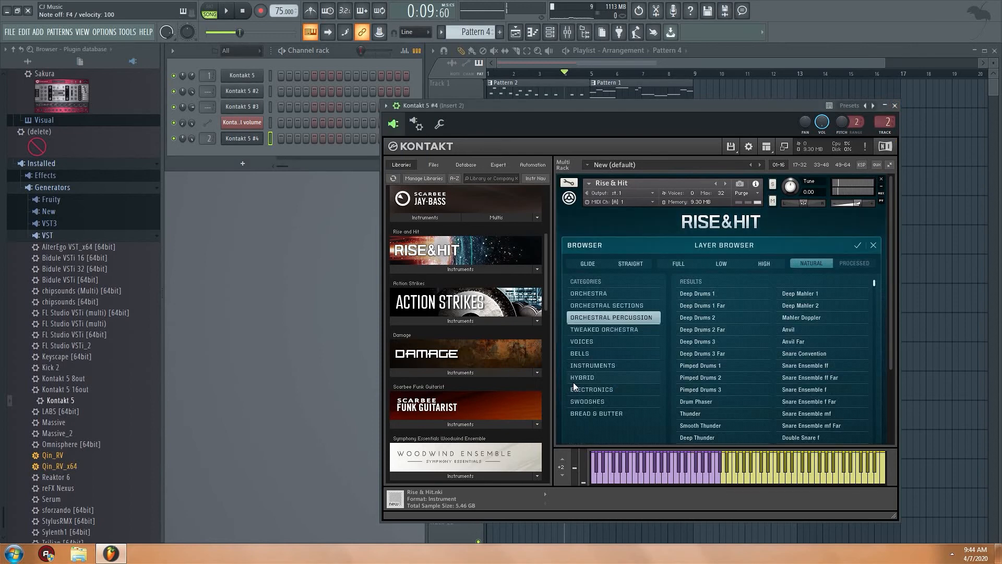
left_click(701, 317)
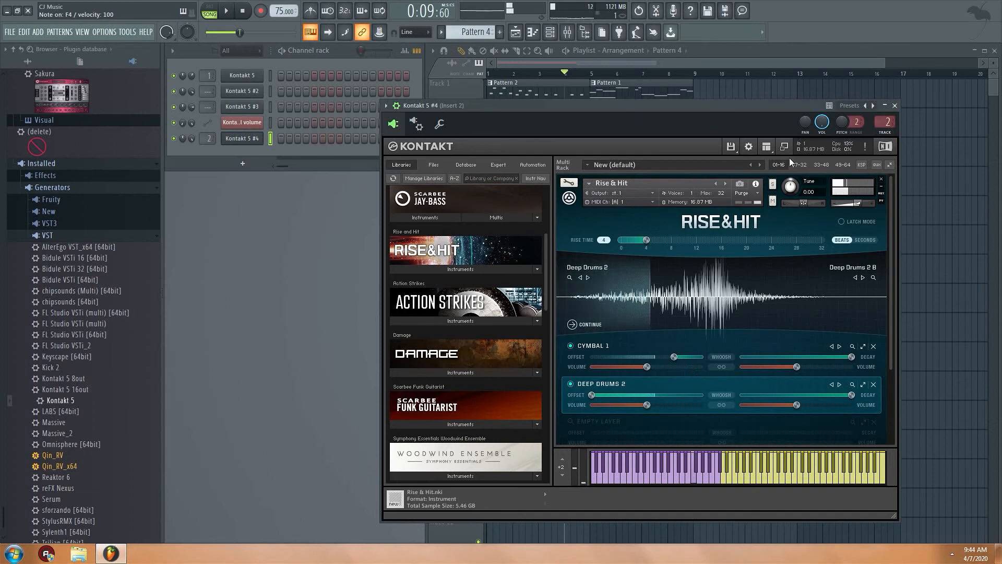
left_click(895, 106)
- Place Pattern 4 on Track 4 at bar 4 and draw a four-bar F4 note for the Rise & Hit channel
left_click(564, 194)
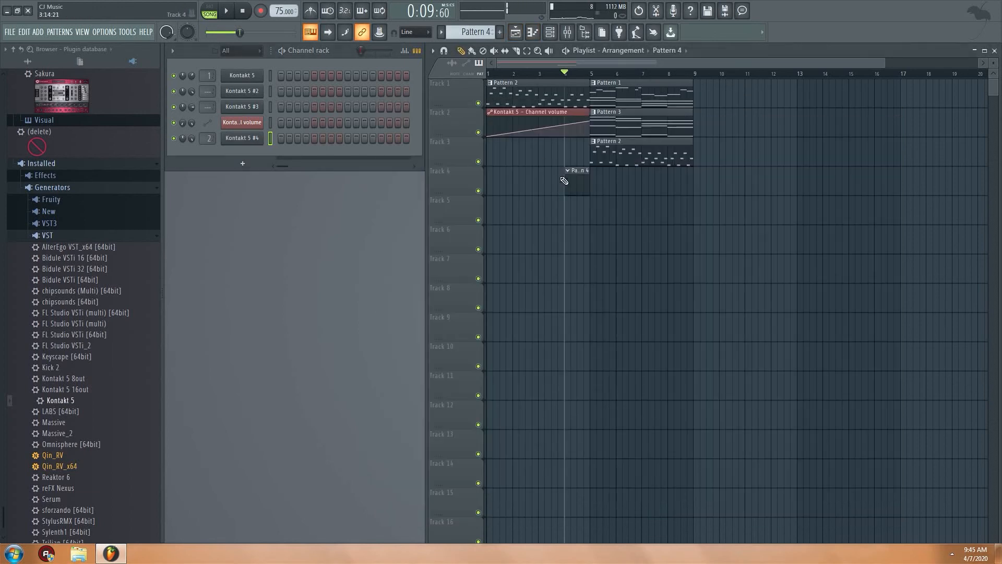
left_click(532, 33)
left_click(217, 187)
left_click_drag(361, 191, 814, 191)
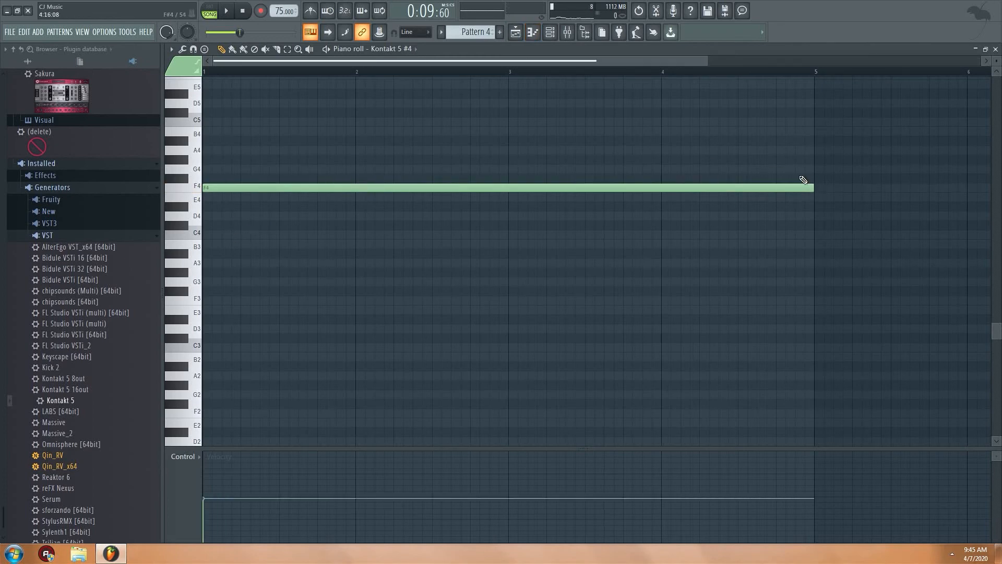
left_click(515, 32)
- During playback, lower both the rise and hit volumes of the Deep Drums 2 layer to -18.0 dB
key("space")
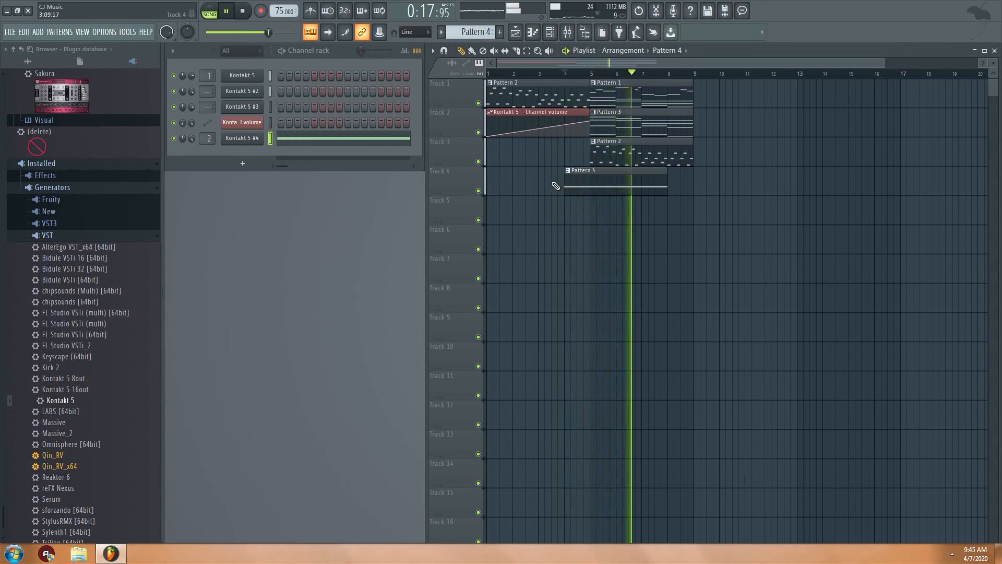
left_click(242, 139)
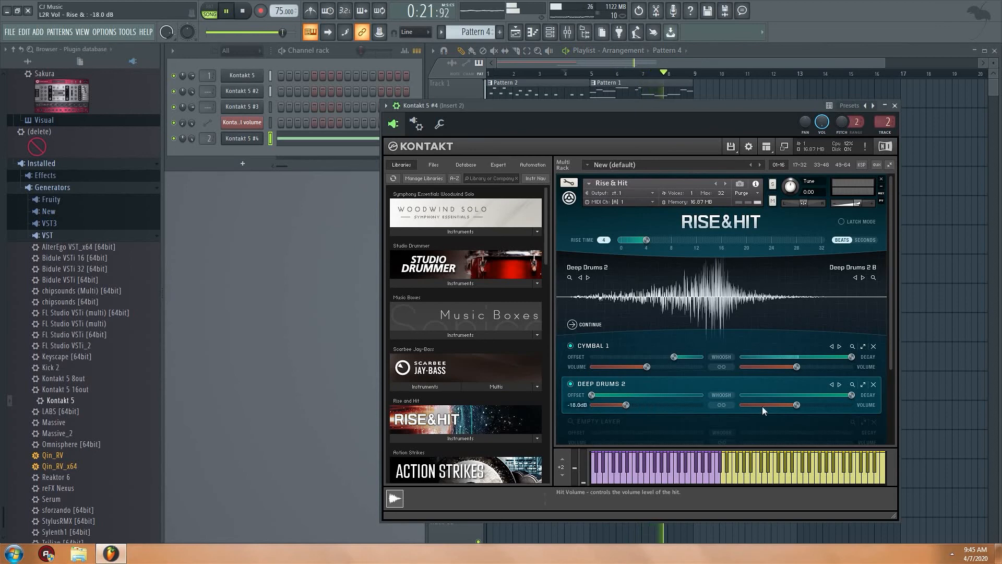
left_click_drag(791, 403, 770, 407)
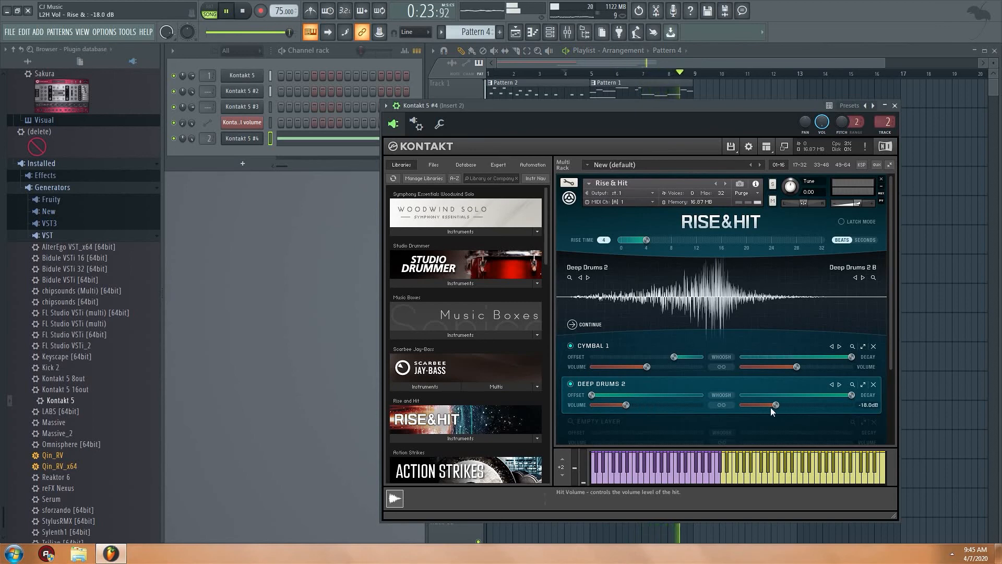
left_click(894, 106)
- Replay the transition from bar 4 into bar 5 with the softened drum layer
left_click(562, 74)
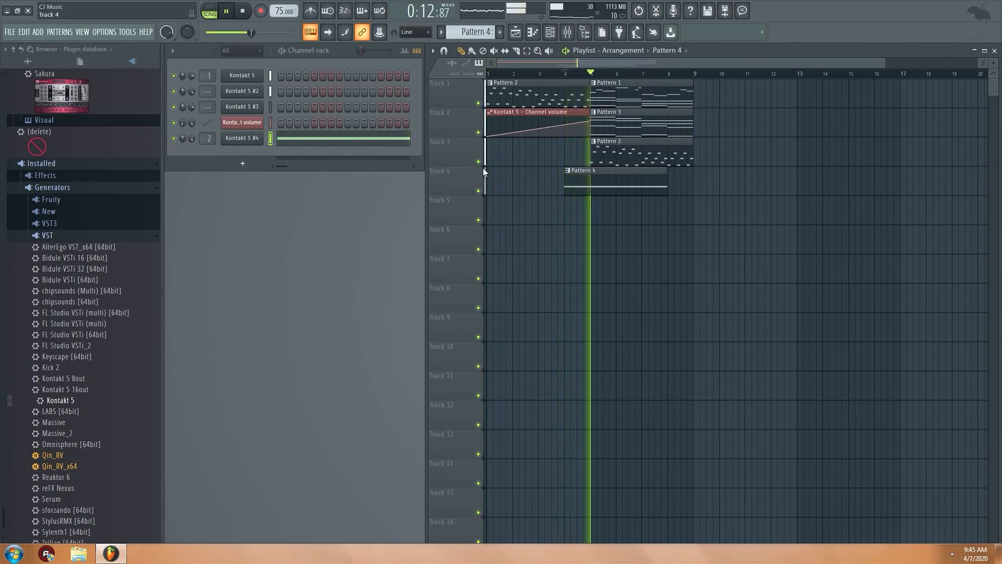
scroll(485, 30, "up", 3)
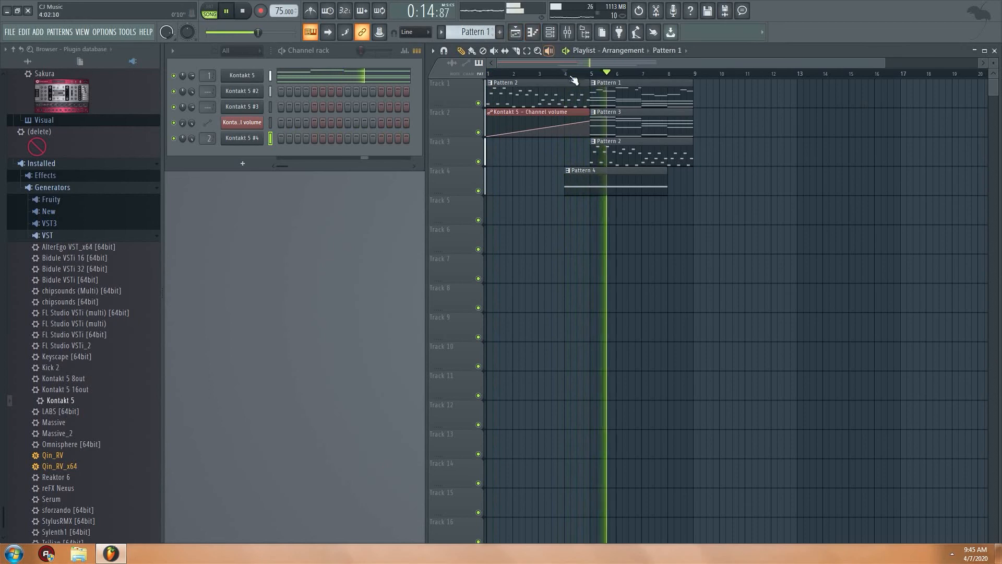
key("space")
- Return to the start of the song and play the whole arrangement through bar 8
left_click(240, 12)
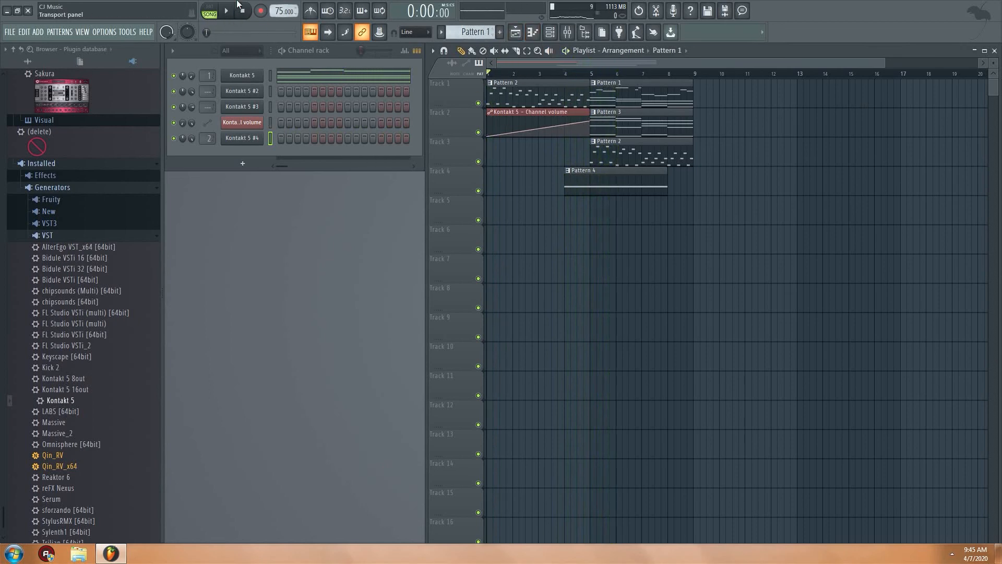
left_click(226, 10)
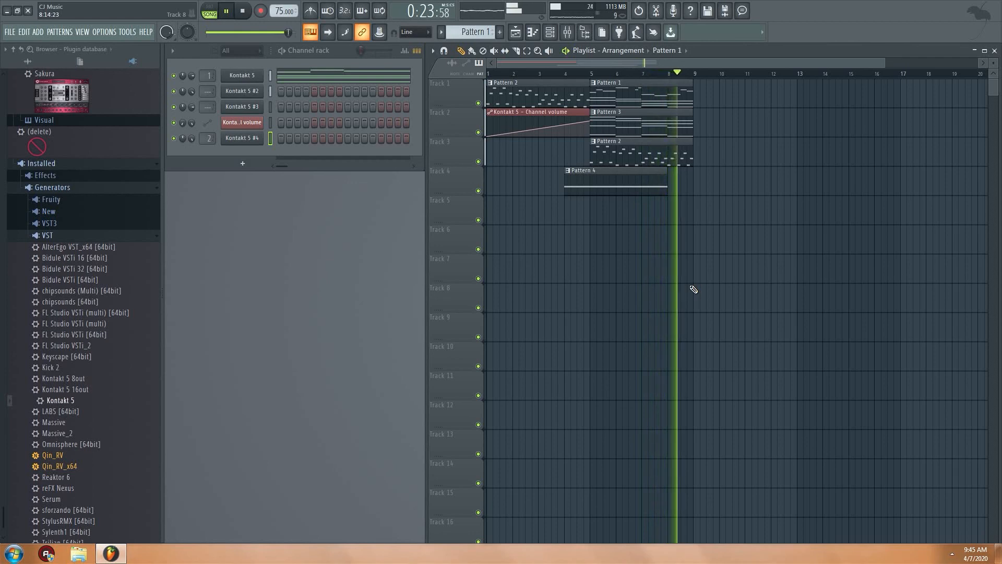
key("space")
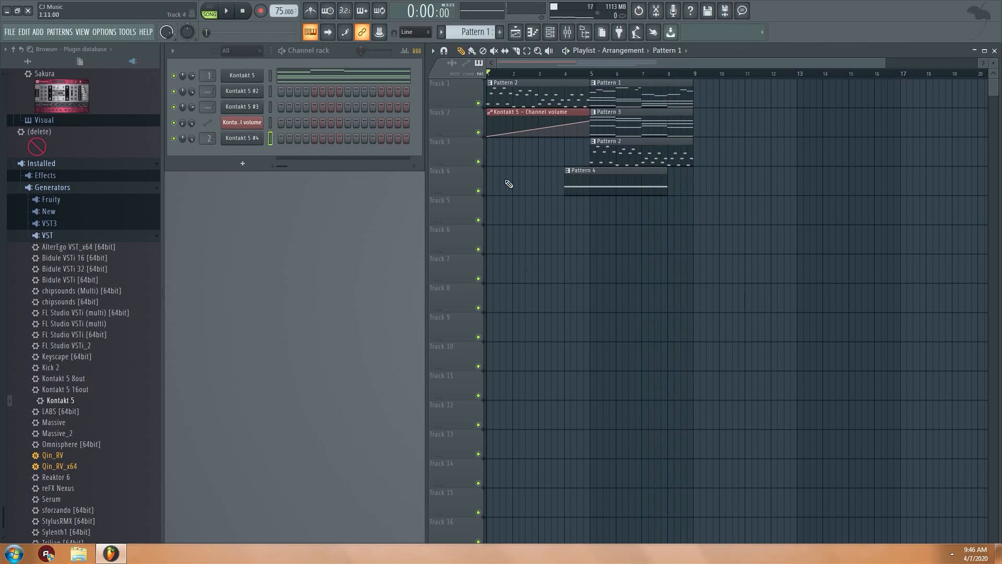
- Save the project under the file name YTVIDEO.flp
left_click(5, 32)
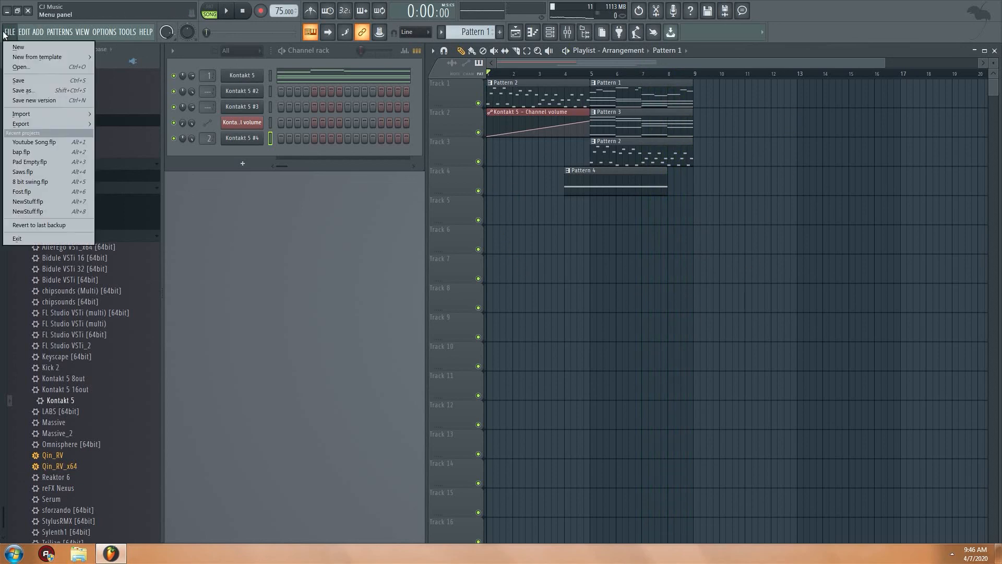
left_click(35, 89)
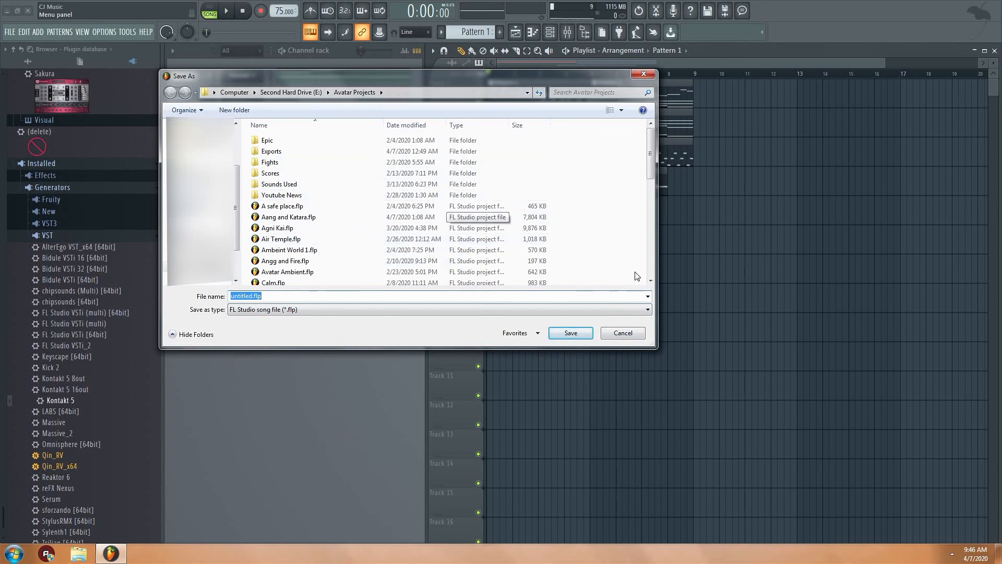
left_click(630, 335)
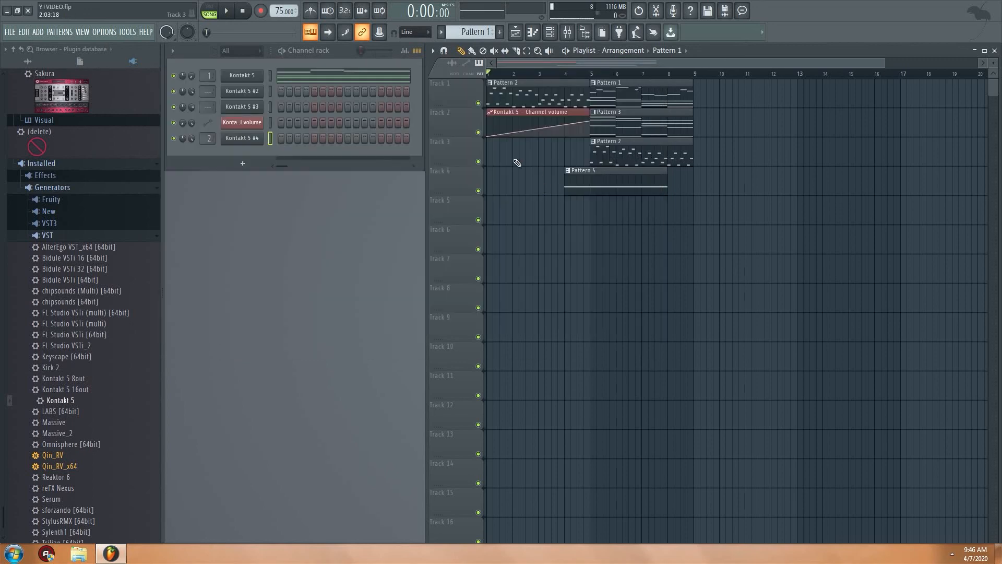